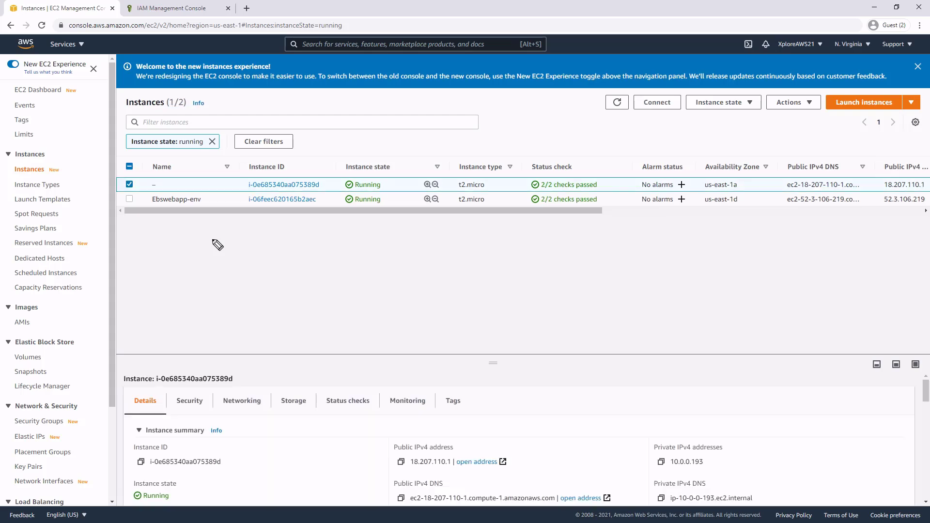
{"action": "mouse_move", "coordinate": [473, 429]}
{"action": "left_mouse_down"}
{"action": "mouse_move", "coordinate": [454, 490]}
{"action": "mouse_move", "coordinate": [468, 486]}
{"action": "left_mouse_up"}
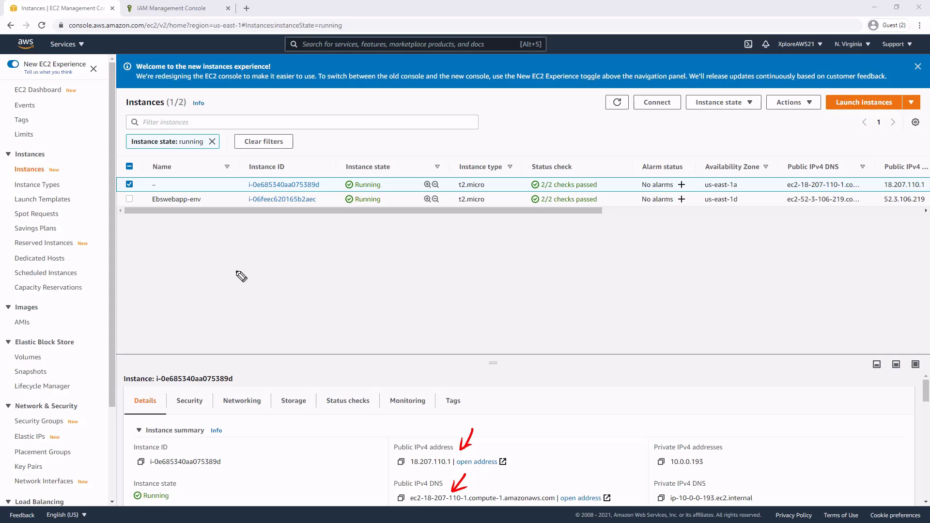
{"action": "mouse_move", "coordinate": [222, 252]}
{"action": "left_mouse_down"}
{"action": "mouse_move", "coordinate": [220, 288]}
{"action": "mouse_move", "coordinate": [270, 259]}
{"action": "mouse_move", "coordinate": [219, 289]}
{"action": "mouse_move", "coordinate": [239, 265]}
{"action": "mouse_move", "coordinate": [235, 276]}
{"action": "mouse_move", "coordinate": [253, 273]}
{"action": "left_mouse_up"}
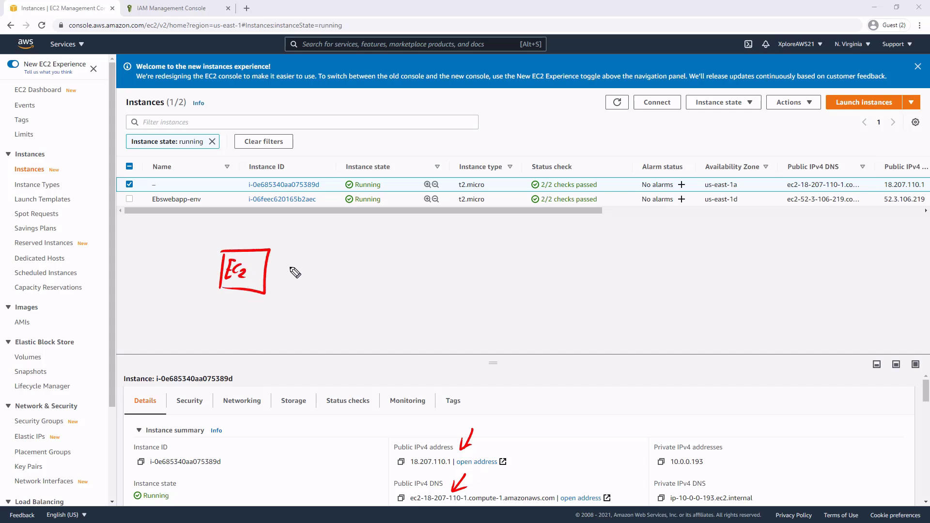
{"action": "mouse_move", "coordinate": [313, 263]}
{"action": "left_mouse_down"}
{"action": "mouse_move", "coordinate": [273, 268]}
{"action": "mouse_move", "coordinate": [343, 253]}
{"action": "mouse_move", "coordinate": [325, 286]}
{"action": "mouse_move", "coordinate": [317, 264]}
{"action": "left_mouse_up"}
{"action": "mouse_move", "coordinate": [325, 266]}
{"action": "left_mouse_down"}
{"action": "mouse_move", "coordinate": [336, 266]}
{"action": "mouse_move", "coordinate": [334, 278]}
{"action": "mouse_move", "coordinate": [342, 265]}
{"action": "mouse_move", "coordinate": [348, 278]}
{"action": "mouse_move", "coordinate": [359, 266]}
{"action": "left_mouse_up"}
{"action": "left_click_drag", "start_coordinate": [354, 266], "coordinate": [353, 278]}
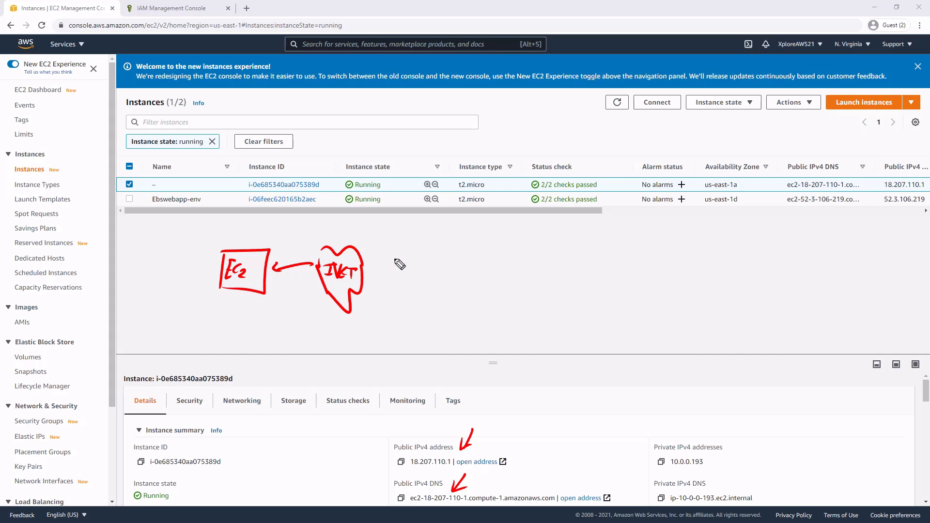
{"action": "left_click_drag", "start_coordinate": [420, 265], "coordinate": [362, 262]}
{"action": "left_click_drag", "start_coordinate": [431, 238], "coordinate": [430, 248]}
{"action": "mouse_move", "coordinate": [430, 248]}
{"action": "left_mouse_down"}
{"action": "mouse_move", "coordinate": [430, 261]}
{"action": "mouse_move", "coordinate": [442, 254]}
{"action": "mouse_move", "coordinate": [423, 271]}
{"action": "left_mouse_up"}
{"action": "left_click_drag", "start_coordinate": [430, 260], "coordinate": [441, 270]}
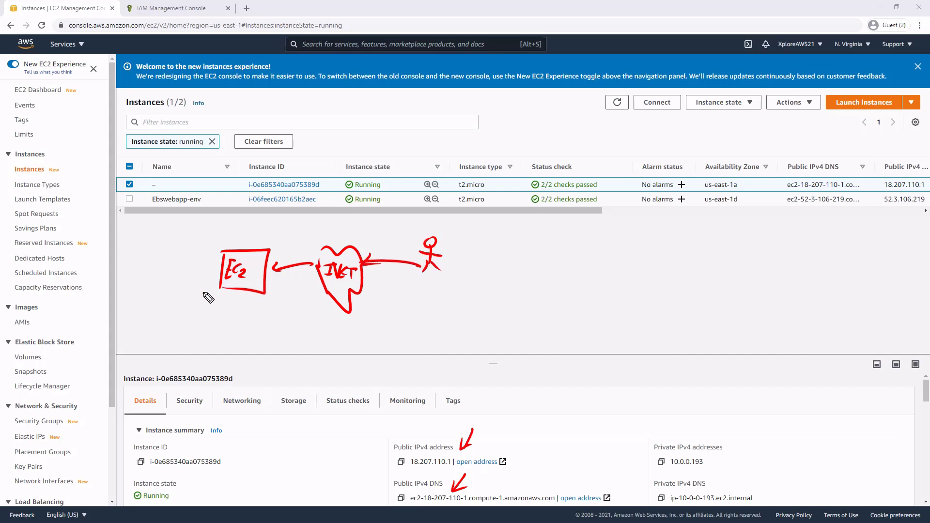
{"action": "left_click_drag", "start_coordinate": [220, 286], "coordinate": [227, 286]}
{"action": "left_click_drag", "start_coordinate": [278, 259], "coordinate": [289, 277]}
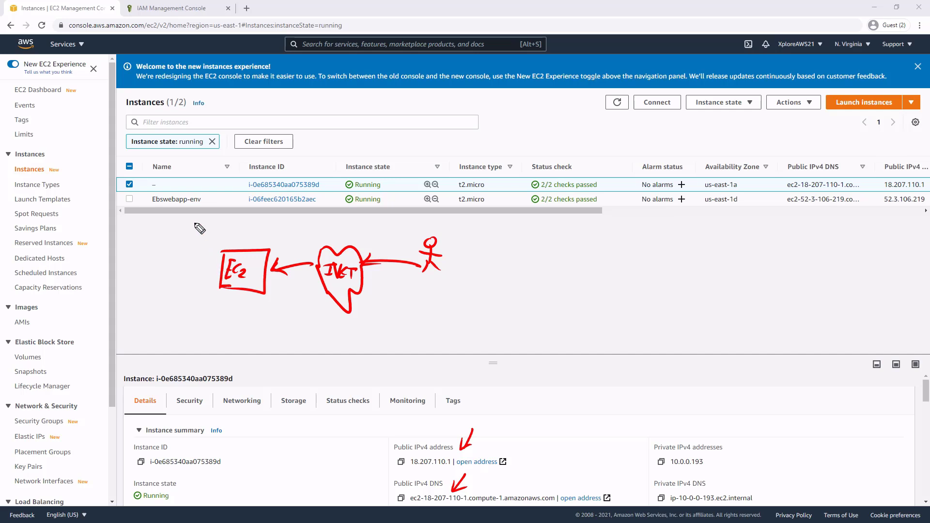
{"action": "mouse_move", "coordinate": [132, 253]}
{"action": "left_mouse_down"}
{"action": "mouse_move", "coordinate": [173, 242]}
{"action": "mouse_move", "coordinate": [138, 256]}
{"action": "left_mouse_up"}
{"action": "mouse_move", "coordinate": [132, 293]}
{"action": "left_mouse_down"}
{"action": "mouse_move", "coordinate": [162, 305]}
{"action": "mouse_move", "coordinate": [135, 344]}
{"action": "mouse_move", "coordinate": [169, 325]}
{"action": "mouse_move", "coordinate": [141, 353]}
{"action": "left_mouse_up"}
{"action": "mouse_move", "coordinate": [232, 298]}
{"action": "left_mouse_down"}
{"action": "mouse_move", "coordinate": [257, 313]}
{"action": "mouse_move", "coordinate": [234, 324]}
{"action": "mouse_move", "coordinate": [250, 329]}
{"action": "mouse_move", "coordinate": [265, 317]}
{"action": "mouse_move", "coordinate": [225, 297]}
{"action": "left_mouse_up"}
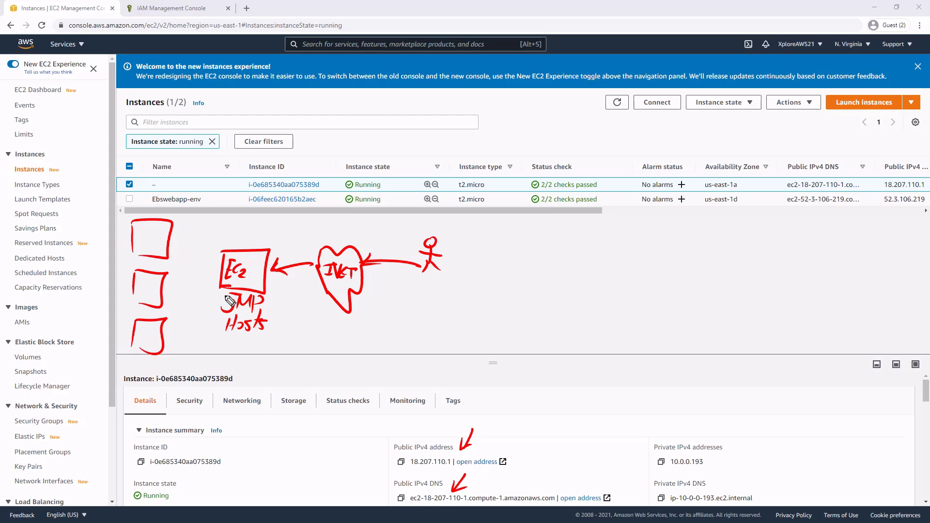
{"action": "mouse_move", "coordinate": [278, 243]}
{"action": "left_mouse_down"}
{"action": "mouse_move", "coordinate": [298, 232]}
{"action": "mouse_move", "coordinate": [310, 236]}
{"action": "mouse_move", "coordinate": [295, 248]}
{"action": "mouse_move", "coordinate": [307, 245]}
{"action": "left_mouse_up"}
{"action": "mouse_move", "coordinate": [213, 267]}
{"action": "left_mouse_down"}
{"action": "mouse_move", "coordinate": [220, 273]}
{"action": "mouse_move", "coordinate": [166, 237]}
{"action": "left_mouse_up"}
{"action": "mouse_move", "coordinate": [181, 238]}
{"action": "left_mouse_down"}
{"action": "mouse_move", "coordinate": [166, 300]}
{"action": "mouse_move", "coordinate": [170, 343]}
{"action": "mouse_move", "coordinate": [187, 342]}
{"action": "left_mouse_up"}
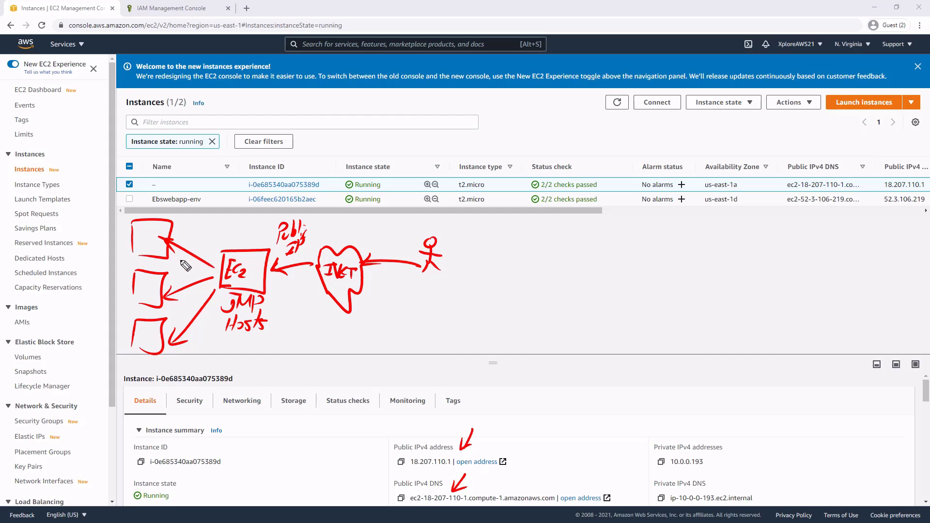
{"action": "left_click_drag", "start_coordinate": [129, 246], "coordinate": [136, 256]}
{"action": "mouse_move", "coordinate": [132, 325]}
{"action": "left_mouse_down"}
{"action": "mouse_move", "coordinate": [157, 353]}
{"action": "mouse_move", "coordinate": [164, 318]}
{"action": "left_mouse_up"}
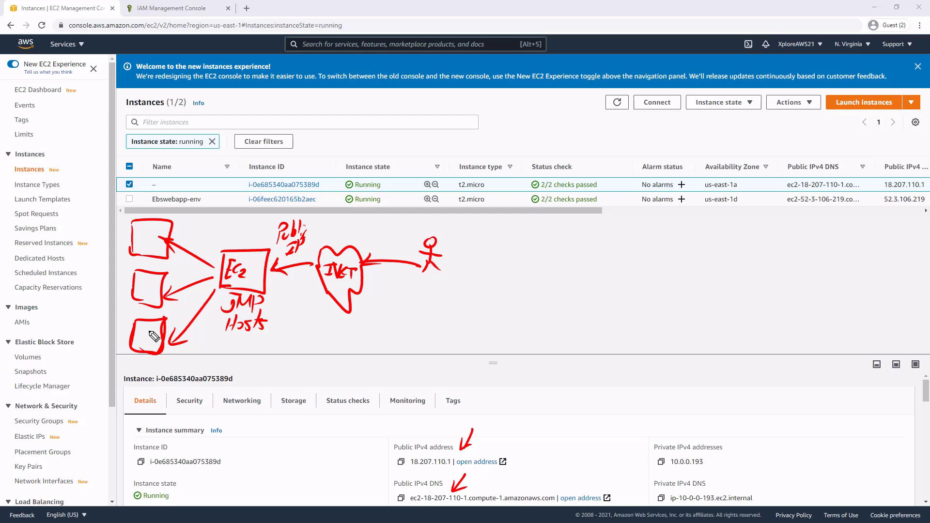
{"action": "left_click_drag", "start_coordinate": [242, 219], "coordinate": [237, 242]}
{"action": "left_click_drag", "start_coordinate": [237, 243], "coordinate": [245, 232]}
{"action": "mouse_move", "coordinate": [293, 290]}
{"action": "left_mouse_down"}
{"action": "mouse_move", "coordinate": [302, 306]}
{"action": "mouse_move", "coordinate": [309, 290]}
{"action": "mouse_move", "coordinate": [306, 305]}
{"action": "left_mouse_up"}
{"action": "mouse_move", "coordinate": [314, 307]}
{"action": "left_mouse_down"}
{"action": "mouse_move", "coordinate": [315, 298]}
{"action": "mouse_move", "coordinate": [299, 324]}
{"action": "mouse_move", "coordinate": [321, 324]}
{"action": "left_mouse_up"}
{"action": "left_click_drag", "start_coordinate": [322, 318], "coordinate": [315, 318]}
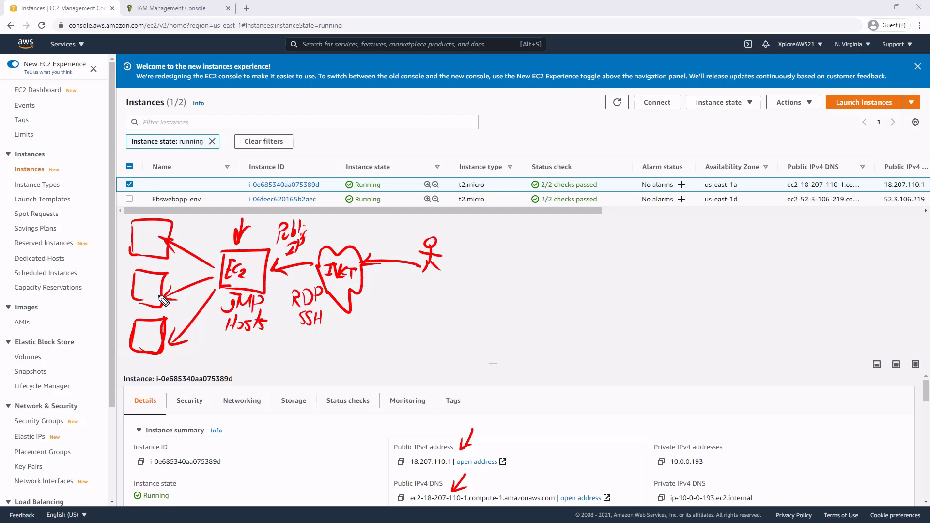
{"action": "mouse_move", "coordinate": [252, 236]}
{"action": "left_mouse_down"}
{"action": "mouse_move", "coordinate": [272, 290]}
{"action": "mouse_move", "coordinate": [206, 259]}
{"action": "left_mouse_up"}
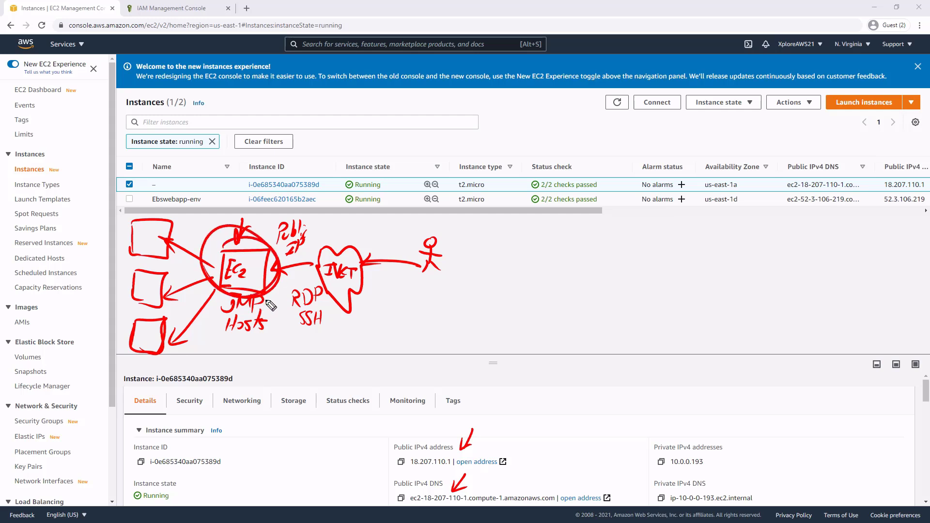
{"action": "left_click_drag", "start_coordinate": [301, 256], "coordinate": [300, 262]}
{"action": "left_click_drag", "start_coordinate": [347, 342], "coordinate": [155, 355]}
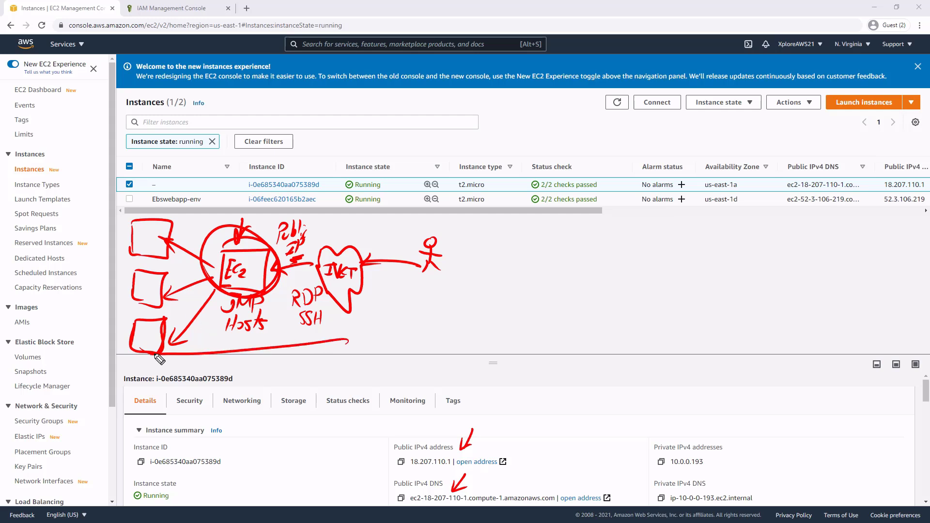
{"action": "key", "text": "Escape"}
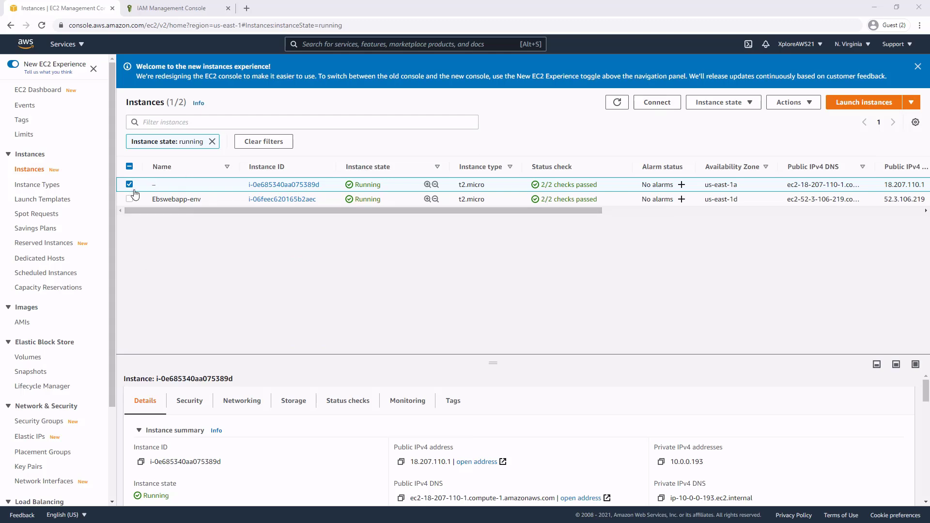
Step: Connect to the selected unnamed running instance through EC2 Instance Connect as ec2-user, opening its browser terminal
{"action": "left_click", "coordinate": [644, 108]}
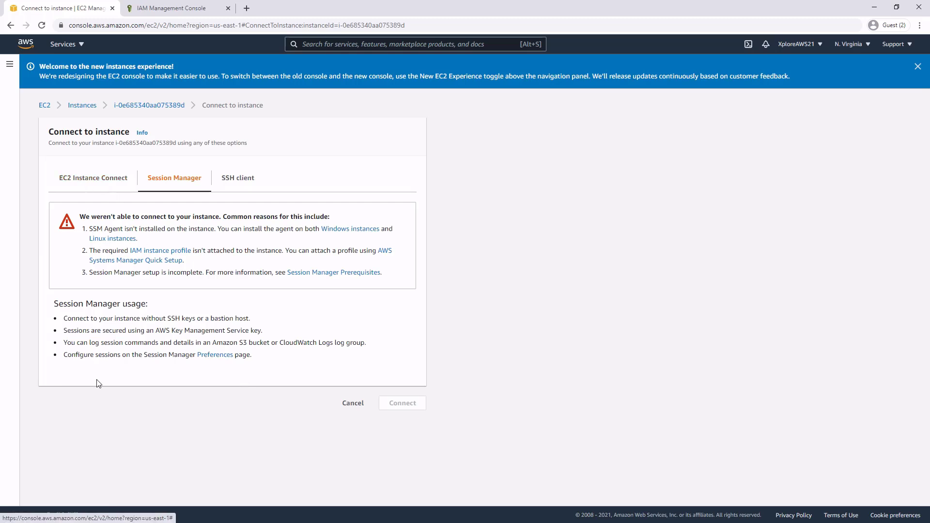
{"action": "left_click", "coordinate": [67, 178]}
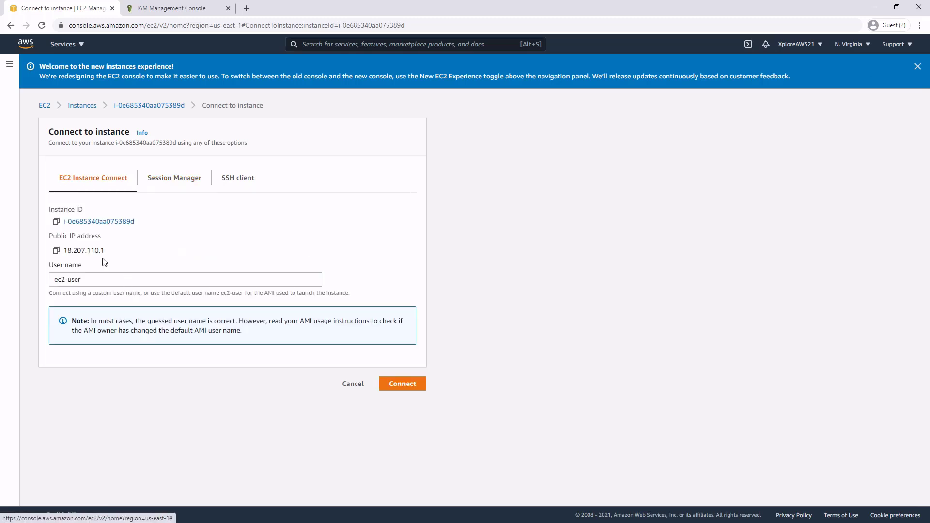
{"action": "left_click_drag", "start_coordinate": [105, 251], "coordinate": [69, 251]}
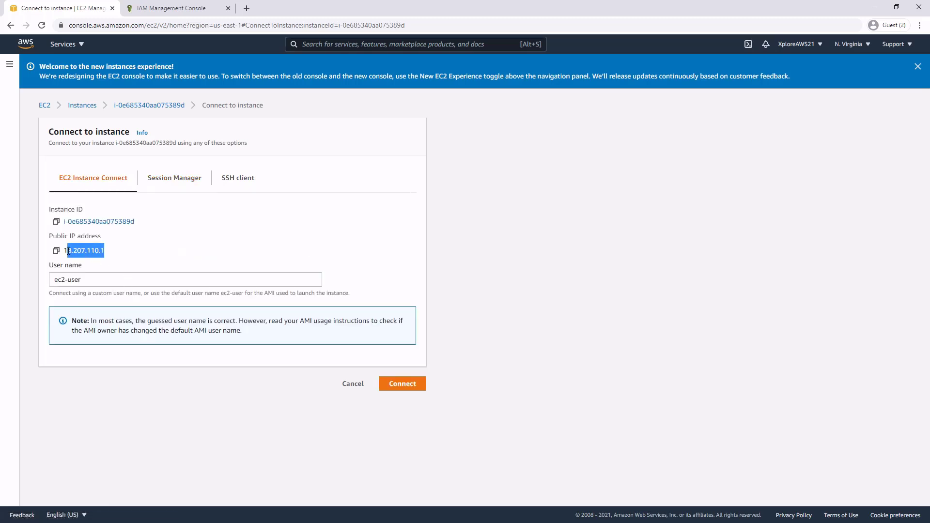
{"action": "left_click", "coordinate": [152, 255]}
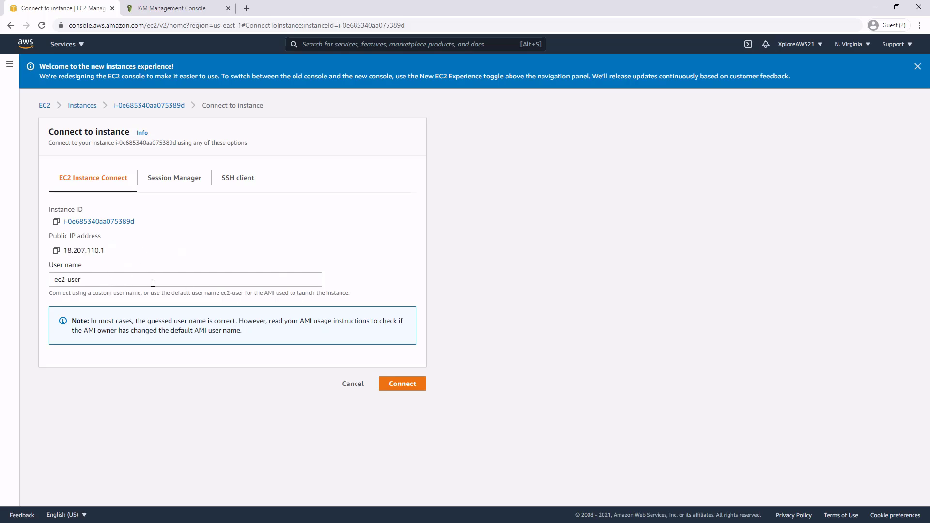
{"action": "left_click", "coordinate": [406, 388]}
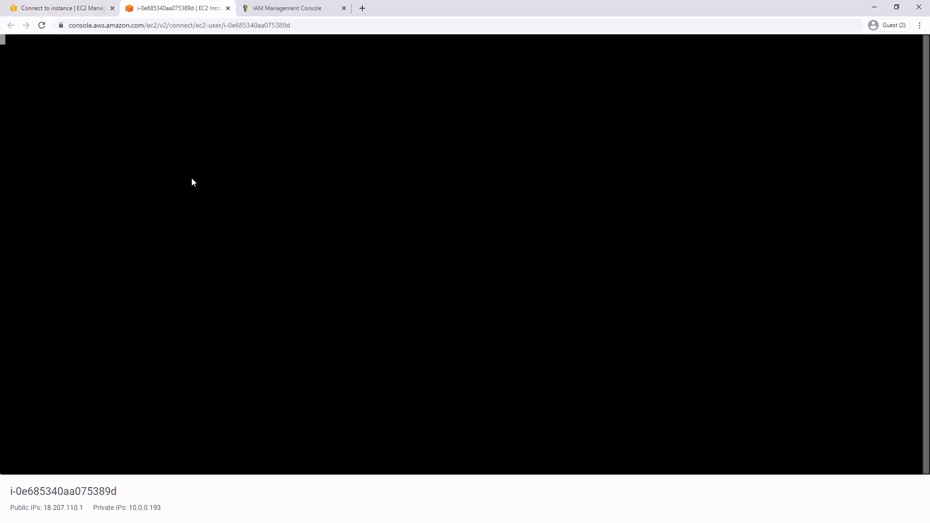
{"action": "key", "text": "Return"}
{"action": "key", "text": "Return"}
{"action": "key", "text": "Return"}
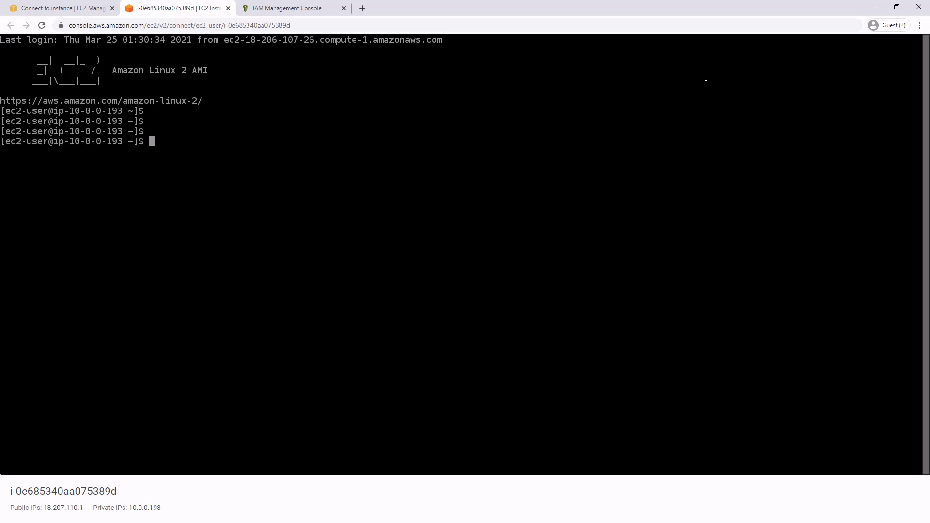
Step: Switch to the root user with "sudo su" and update the installed packages with "yum update -y"
{"action": "type", "text": "sudo su"}
{"action": "key", "text": "Return"}
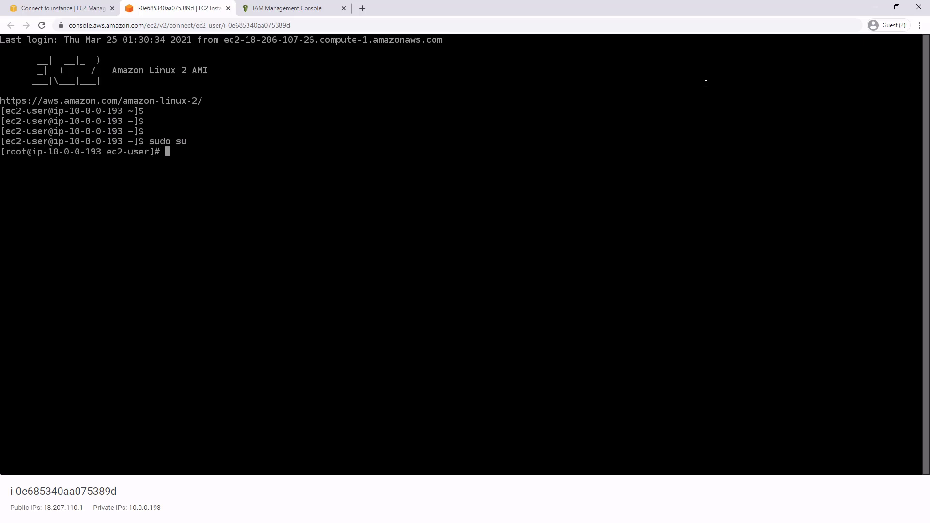
{"action": "type", "text": "sudo"}
{"action": "key", "text": "BackSpace"}
{"action": "key", "text": "BackSpace"}
{"action": "key", "text": "BackSpace"}
{"action": "key", "text": "BackSpace"}
{"action": "type", "text": "yum update -y"}
{"action": "key", "text": "Return"}
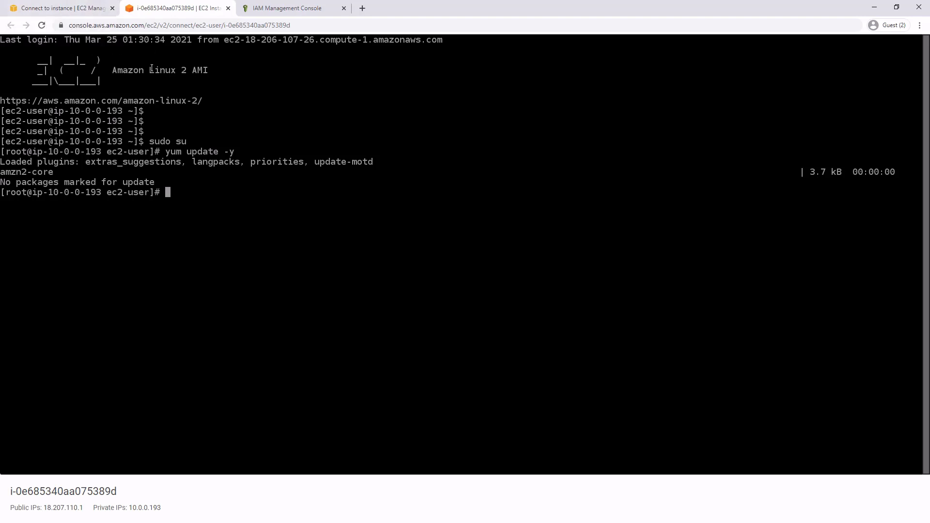
Step: Close the browser terminal session and check the instance's public IP address on the connection page
{"action": "left_click", "coordinate": [227, 8]}
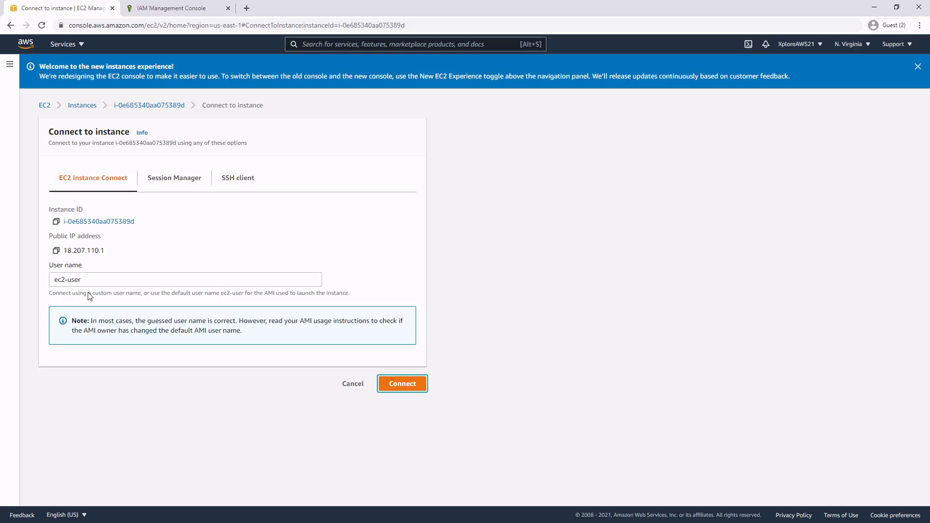
{"action": "left_click_drag", "start_coordinate": [116, 250], "coordinate": [64, 251]}
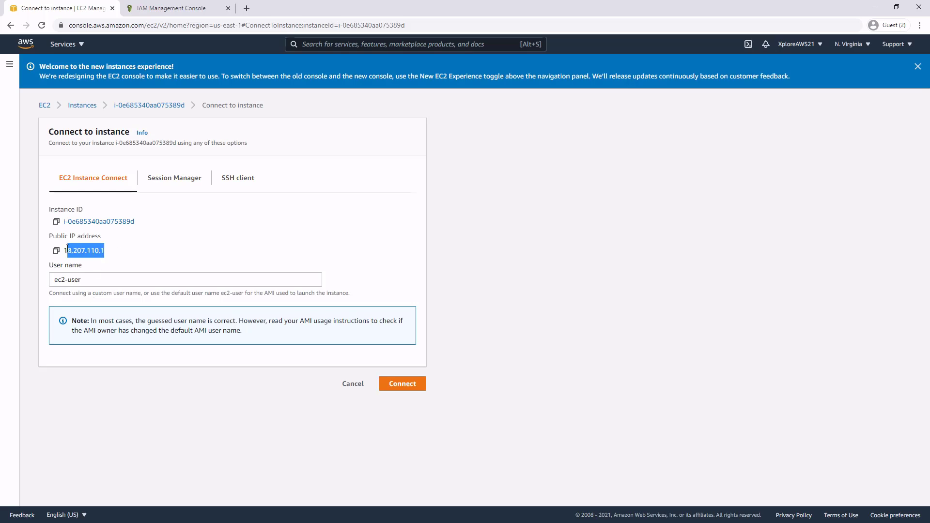
{"action": "left_click", "coordinate": [115, 255]}
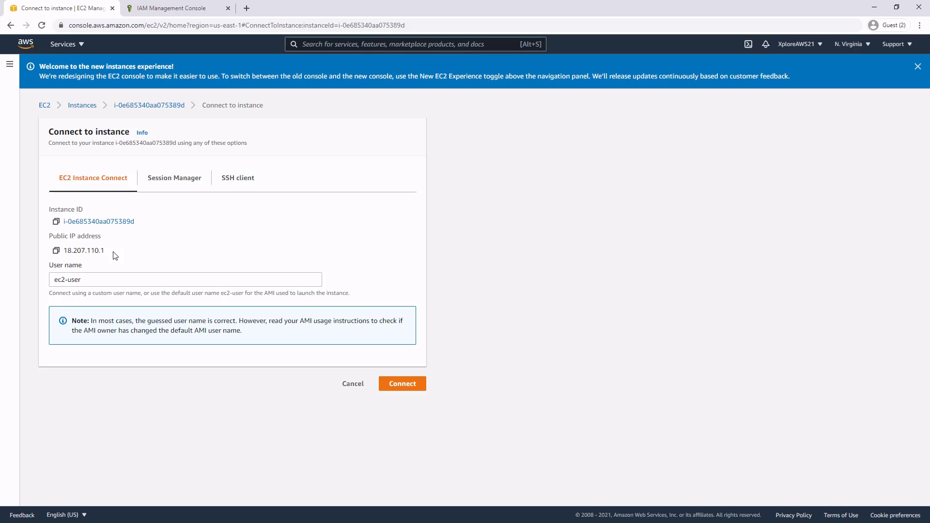
Step: Review the SSH client connection instructions for the instance, including the private key file and the example command
{"action": "left_click", "coordinate": [240, 180]}
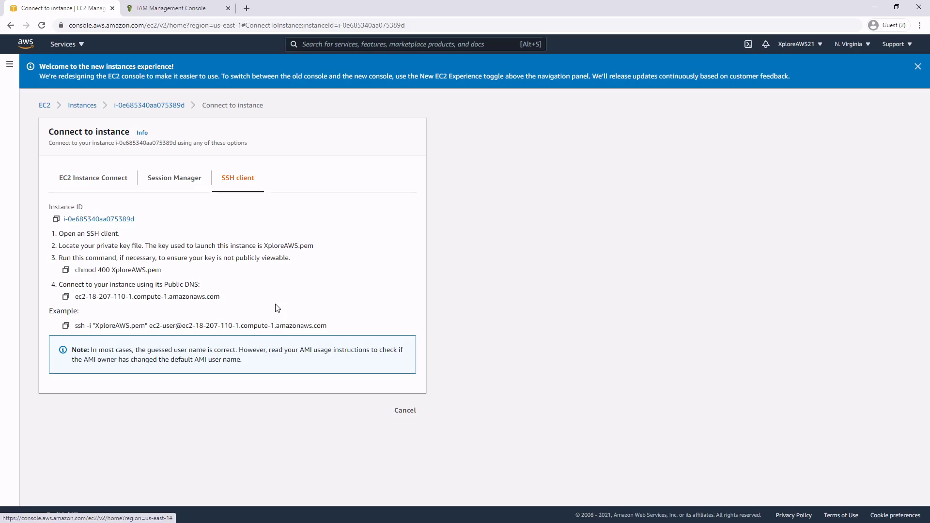
{"action": "key", "text": "ctrl+shift+3"}
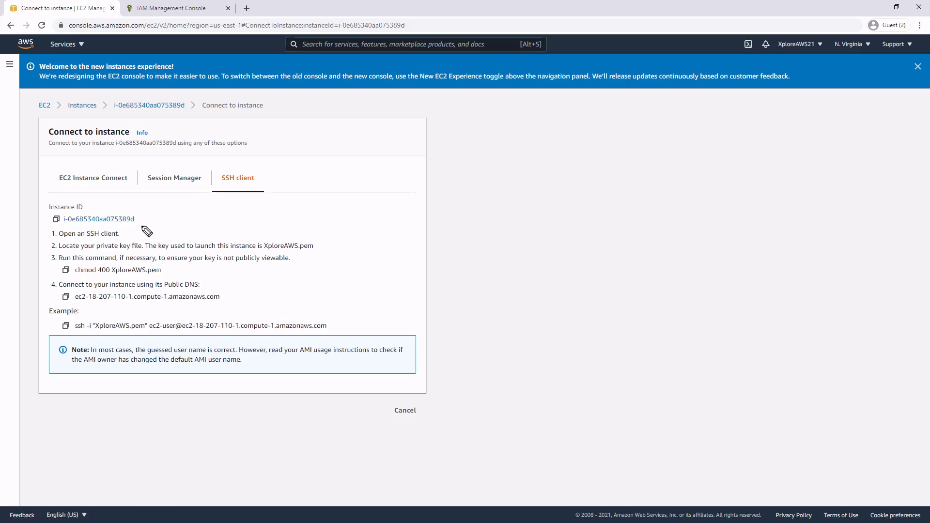
{"action": "mouse_move", "coordinate": [143, 222]}
{"action": "left_mouse_down"}
{"action": "mouse_move", "coordinate": [126, 242]}
{"action": "mouse_move", "coordinate": [141, 239]}
{"action": "left_mouse_up"}
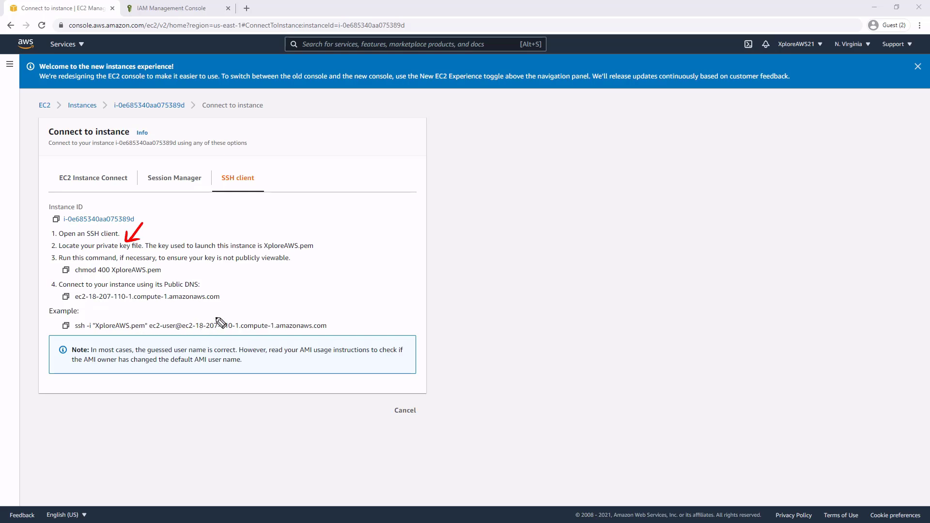
{"action": "left_click_drag", "start_coordinate": [216, 317], "coordinate": [63, 314]}
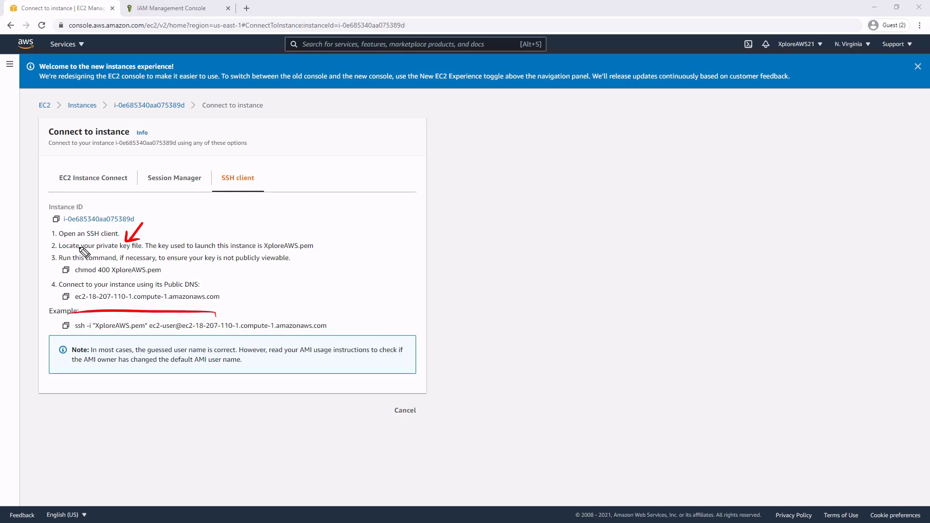
{"action": "mouse_move", "coordinate": [110, 227]}
{"action": "left_mouse_down"}
{"action": "mouse_move", "coordinate": [111, 276]}
{"action": "mouse_move", "coordinate": [121, 226]}
{"action": "left_mouse_up"}
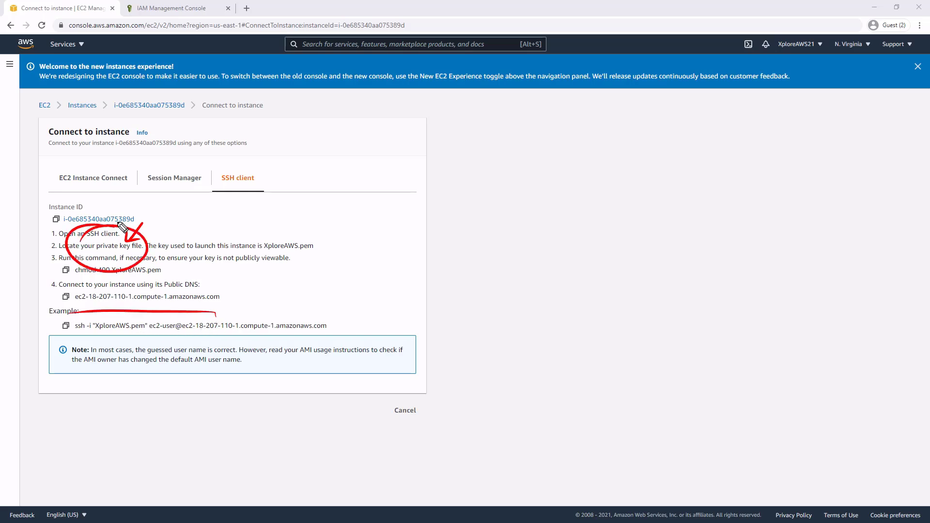
{"action": "key", "text": "Escape"}
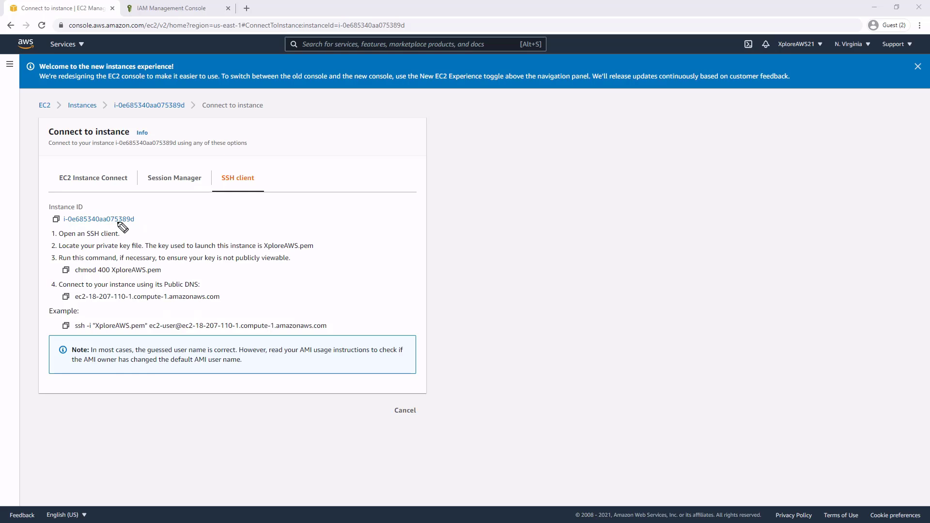
Step: Review the Session Manager connection option for the instance, including the common connection failure reasons and usage notes
{"action": "left_click", "coordinate": [177, 190]}
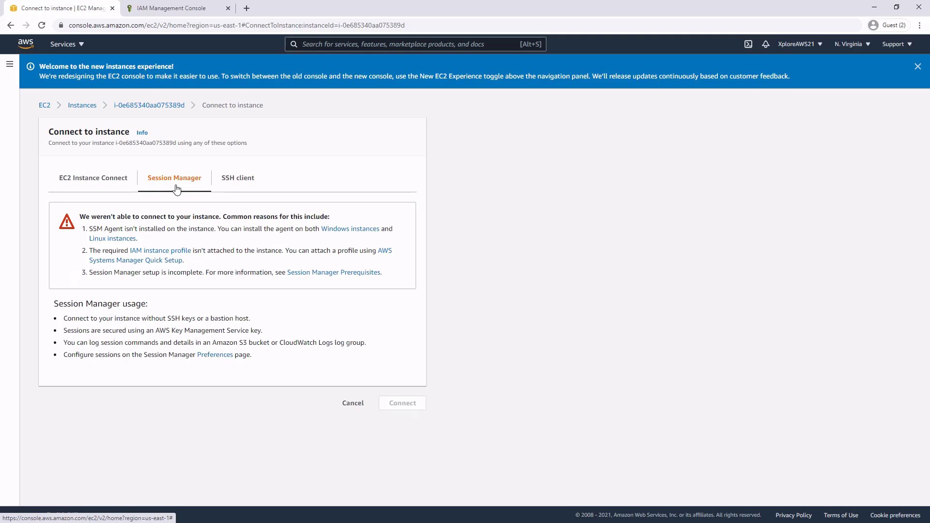
{"action": "key", "text": "ctrl+shift+3"}
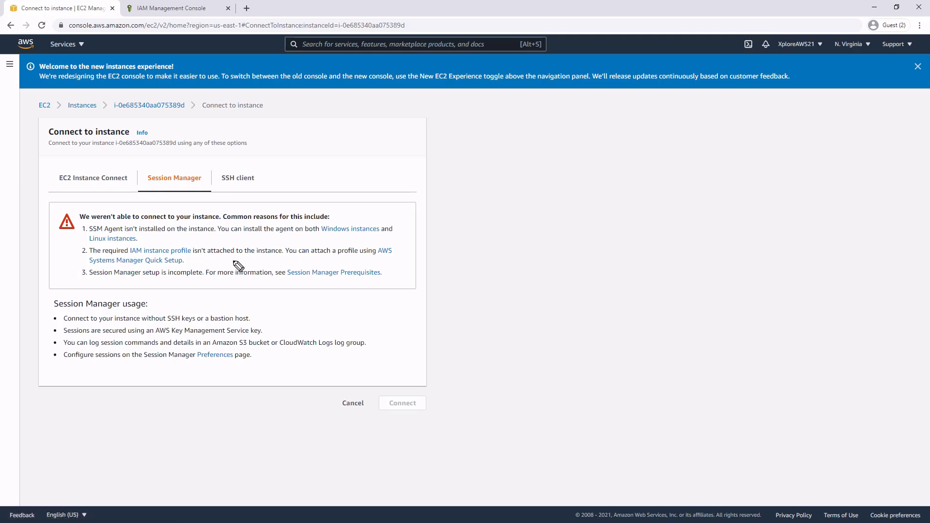
{"action": "mouse_move", "coordinate": [170, 149]}
{"action": "left_mouse_down"}
{"action": "mouse_move", "coordinate": [167, 167]}
{"action": "mouse_move", "coordinate": [178, 156]}
{"action": "left_mouse_up"}
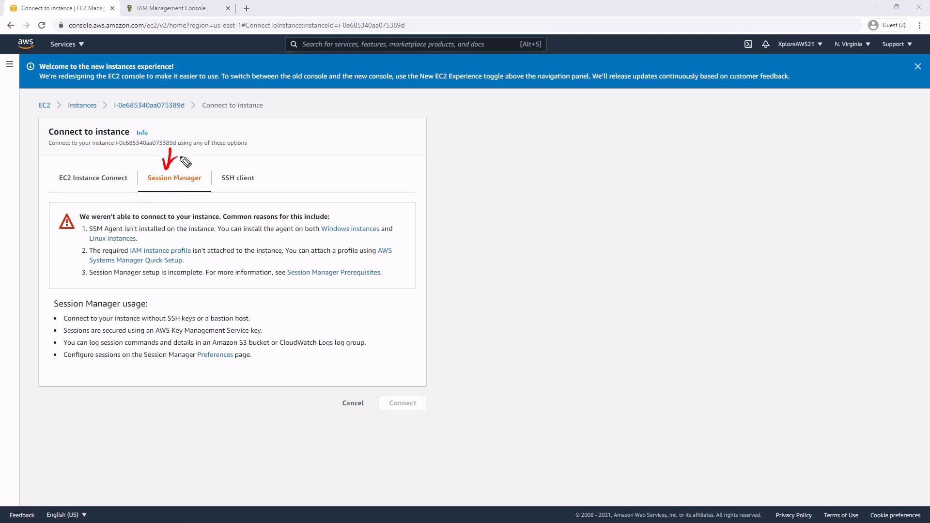
{"action": "left_click_drag", "start_coordinate": [61, 262], "coordinate": [86, 265]}
{"action": "key", "text": "e"}
{"action": "key", "text": "Escape"}
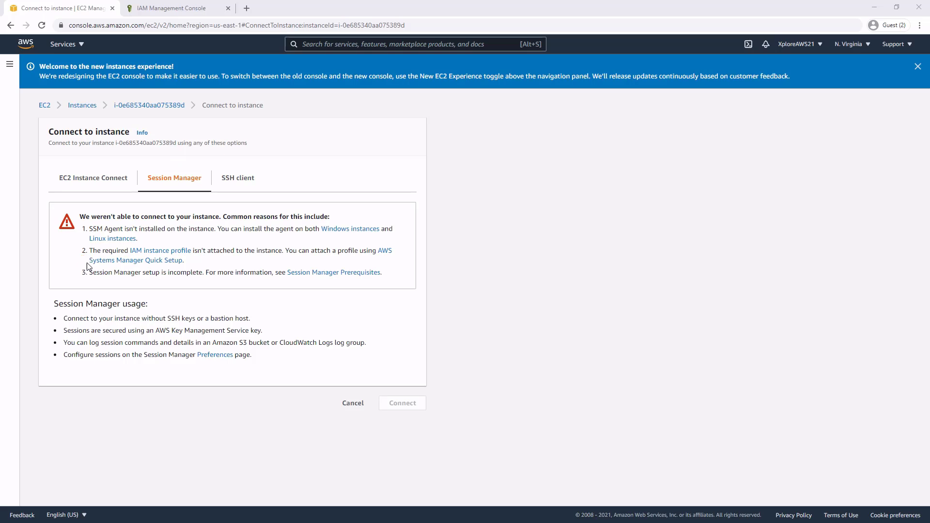
{"action": "triple_click", "coordinate": [104, 217]}
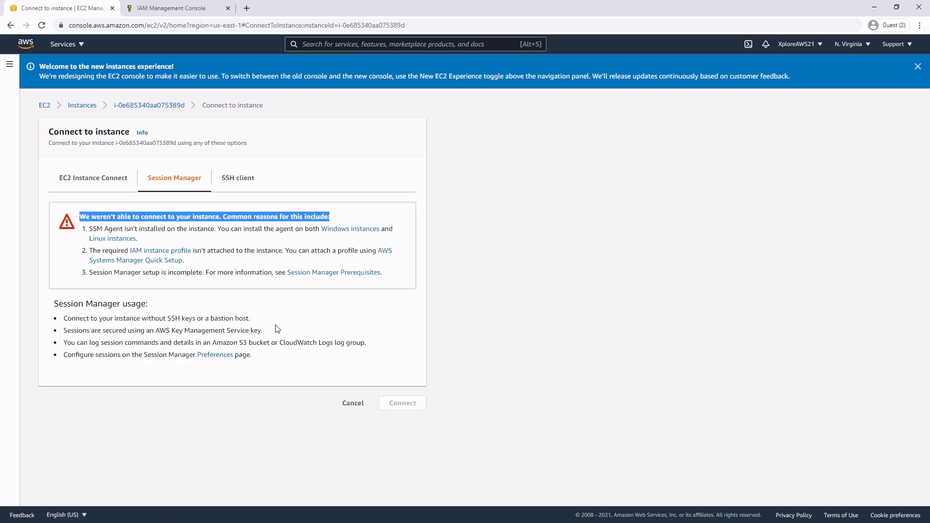
{"action": "left_click", "coordinate": [277, 299]}
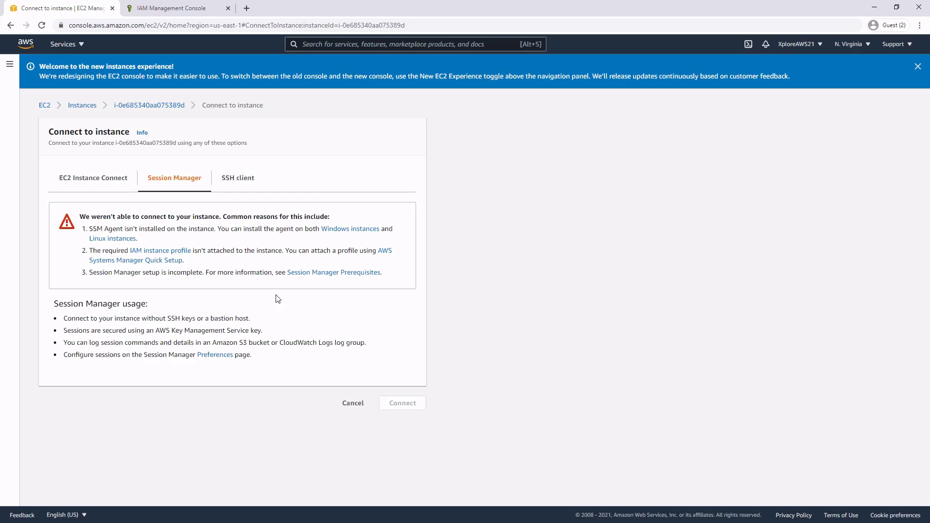
Step: Leave the connection page, open the list of running EC2 instances and deselect the unnamed instance
{"action": "triple_click", "coordinate": [405, 409]}
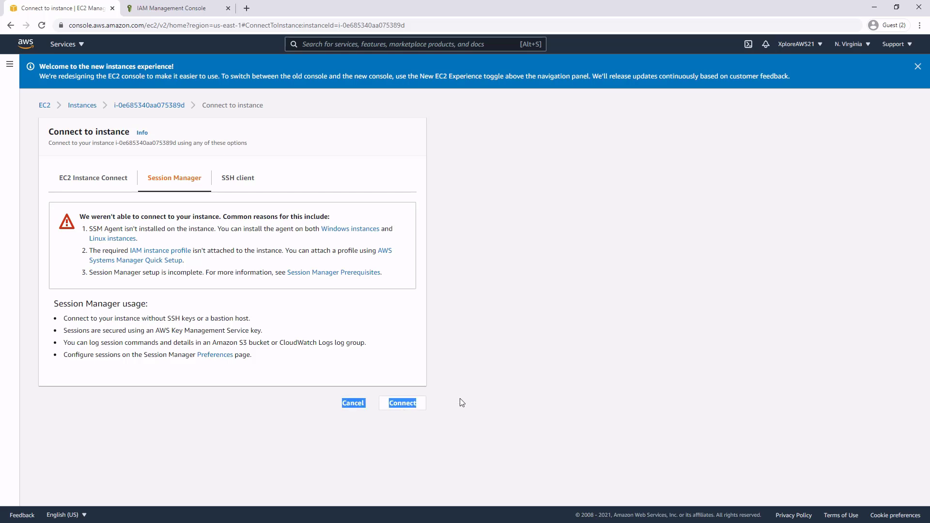
{"action": "left_click", "coordinate": [517, 390]}
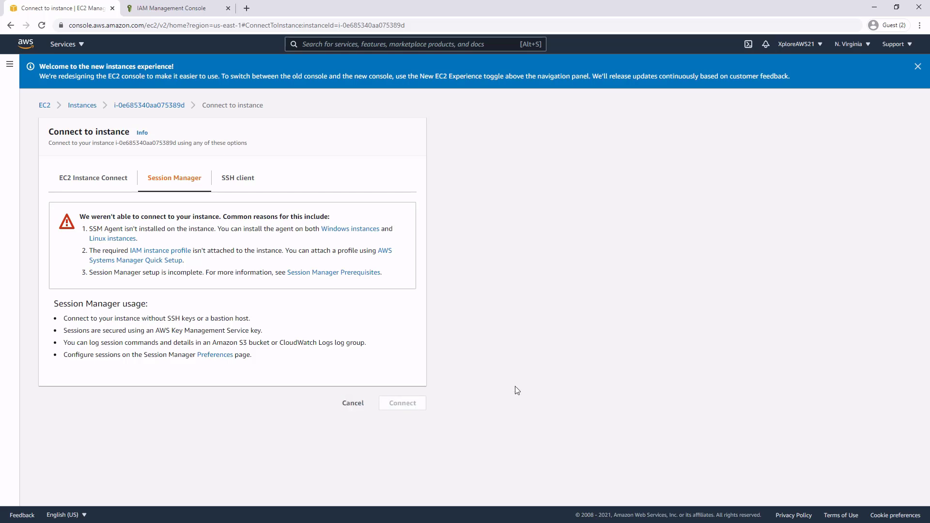
{"action": "left_click", "coordinate": [46, 106]}
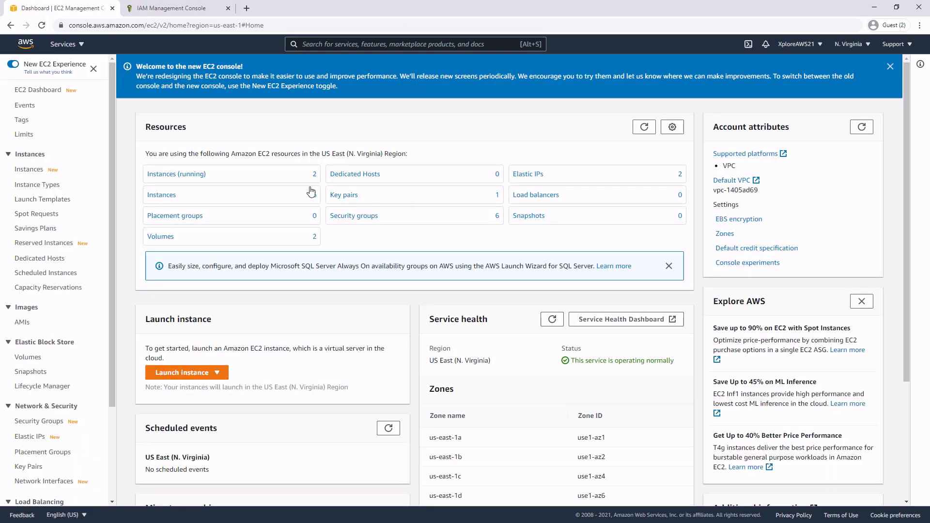
{"action": "left_click", "coordinate": [167, 177]}
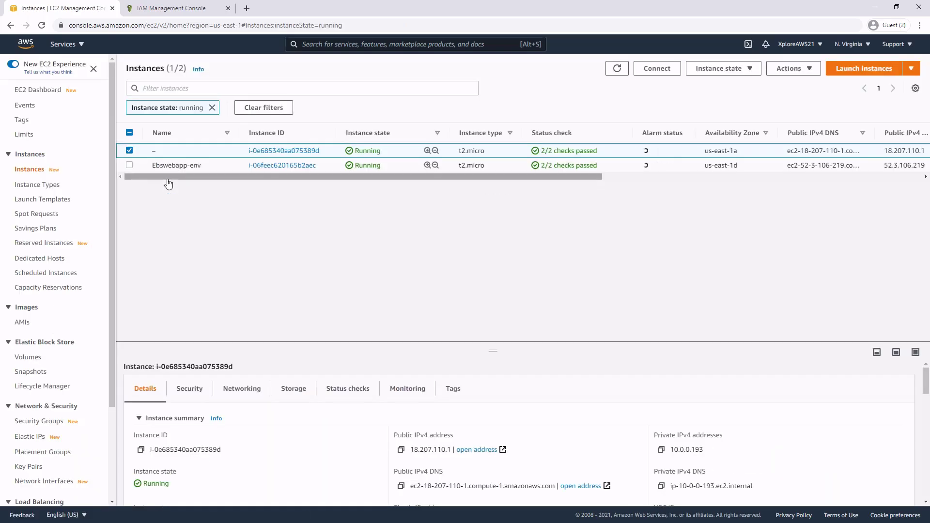
{"action": "left_click", "coordinate": [129, 150]}
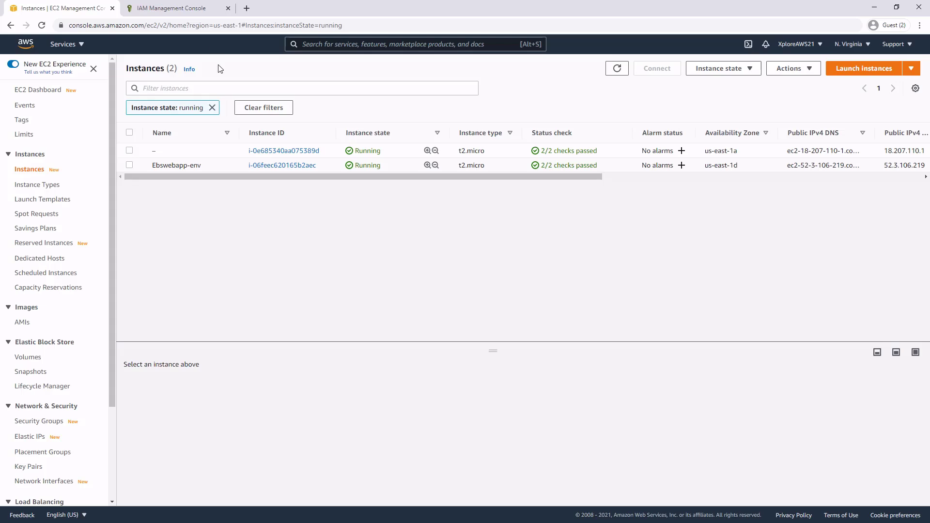
Step: Switch to the IAM console and open the list of roles
{"action": "left_click", "coordinate": [187, 13]}
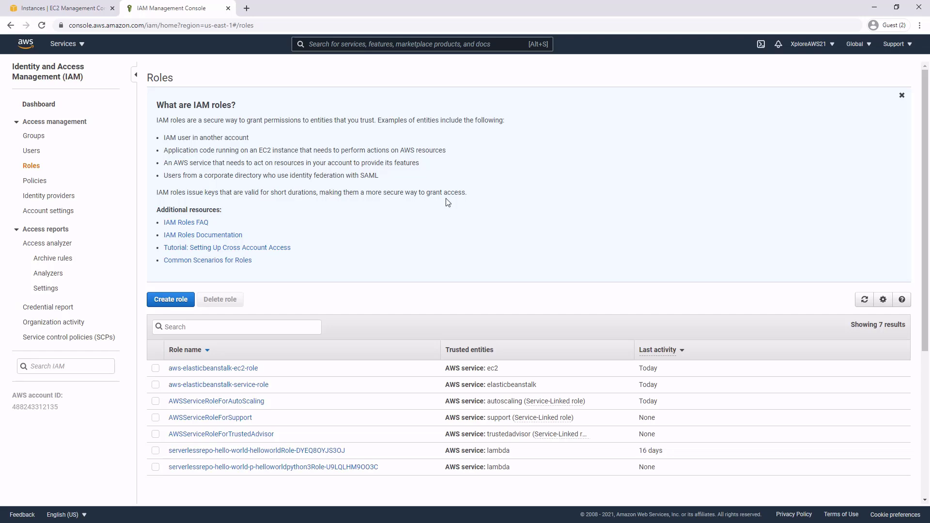
{"action": "left_click", "coordinate": [30, 47]}
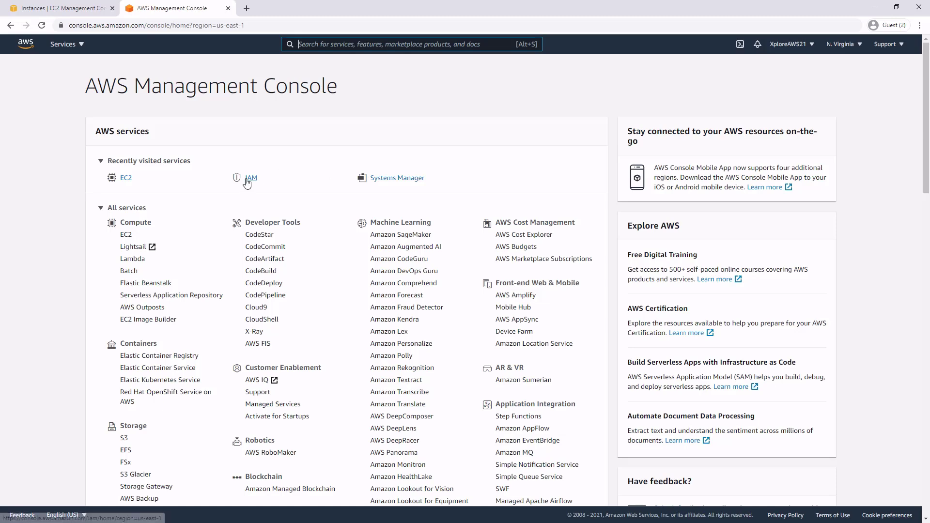
{"action": "left_click", "coordinate": [252, 179]}
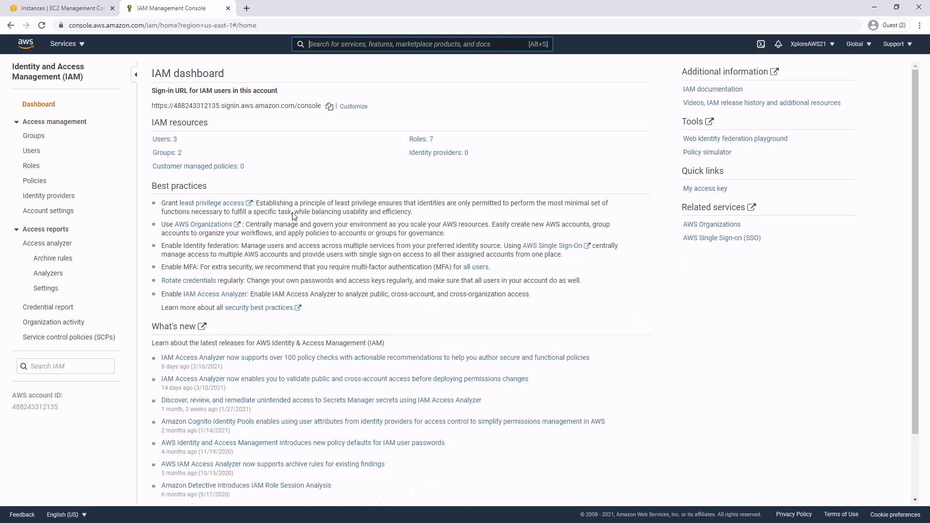
{"action": "left_click", "coordinate": [31, 167]}
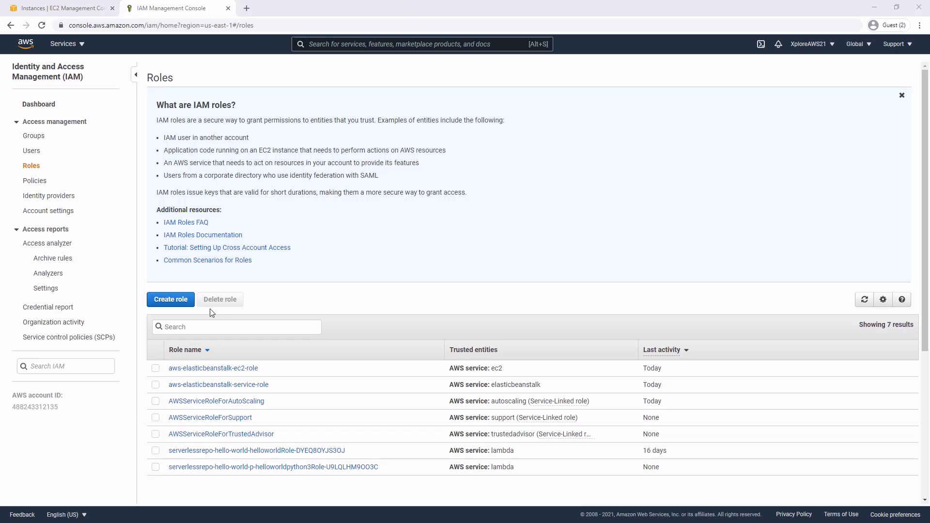
Step: Start a new IAM role for an AWS service with the EC2 use case and proceed to its permissions
{"action": "left_click", "coordinate": [172, 300]}
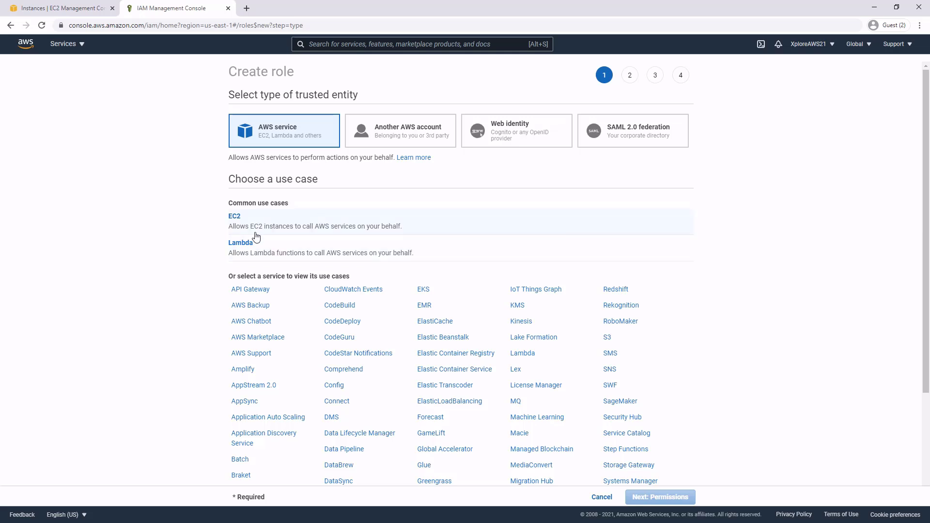
{"action": "scroll", "coordinate": [172, 239], "scroll_direction": "down", "scroll_amount": 2}
{"action": "scroll", "coordinate": [165, 271], "scroll_direction": "down", "scroll_amount": 1}
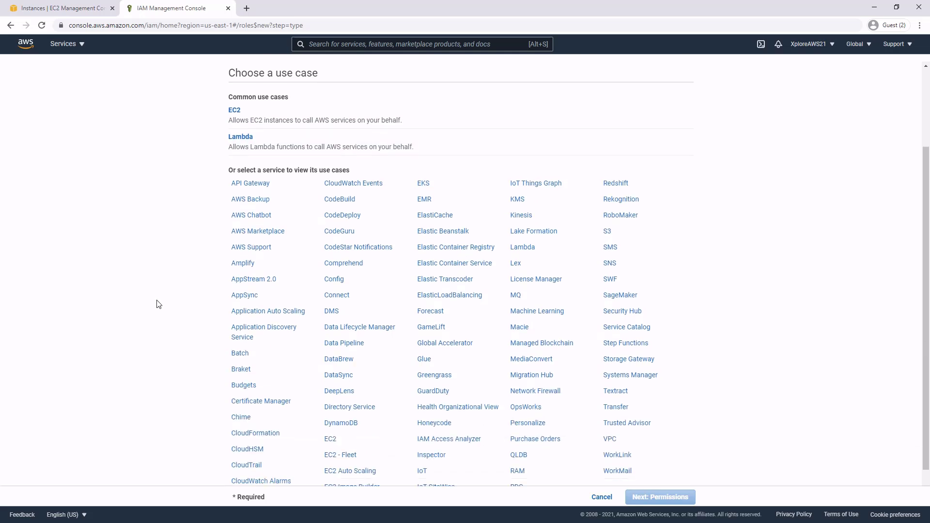
{"action": "left_click", "coordinate": [334, 409]}
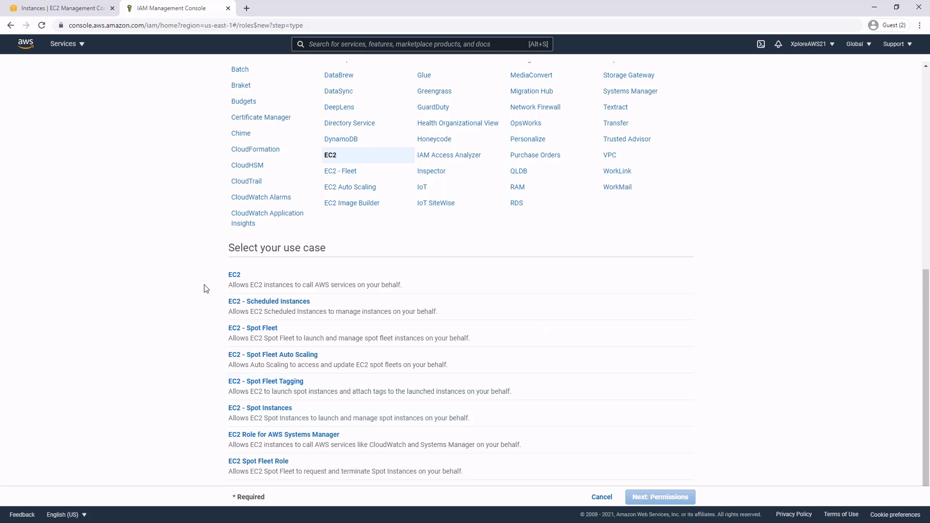
{"action": "left_click", "coordinate": [289, 280]}
{"action": "left_click", "coordinate": [671, 502]}
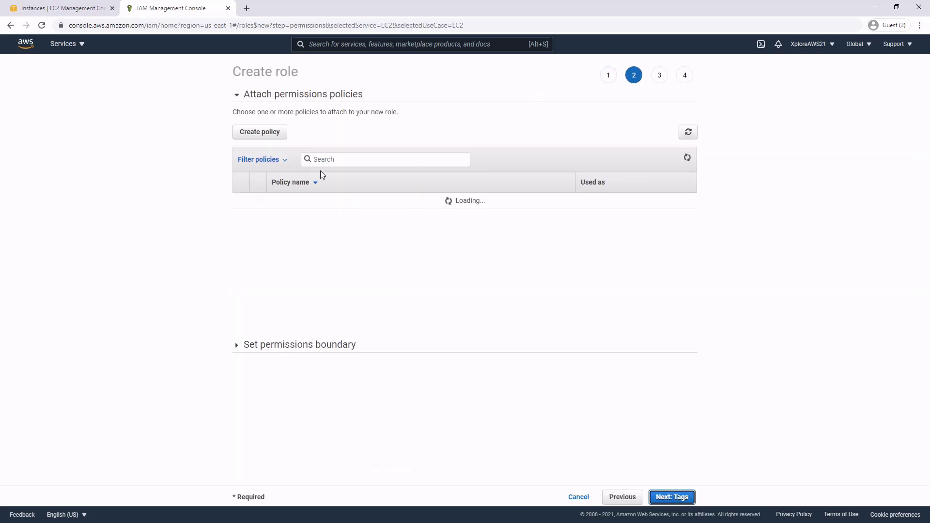
Step: Filter the permissions policies by "SSM", select AmazonSSMManagedInstanceCore for the role and expand the policy's details
{"action": "left_click", "coordinate": [345, 158]}
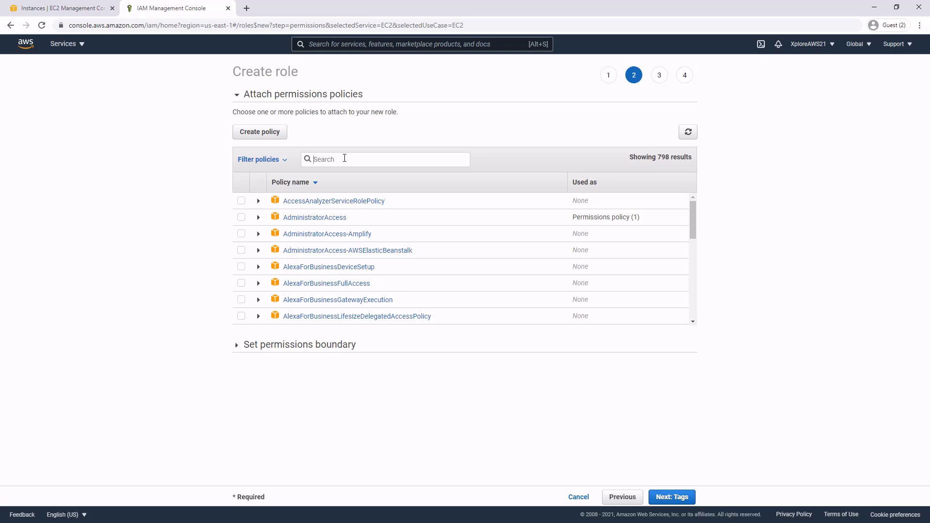
{"action": "type", "text": "SSM"}
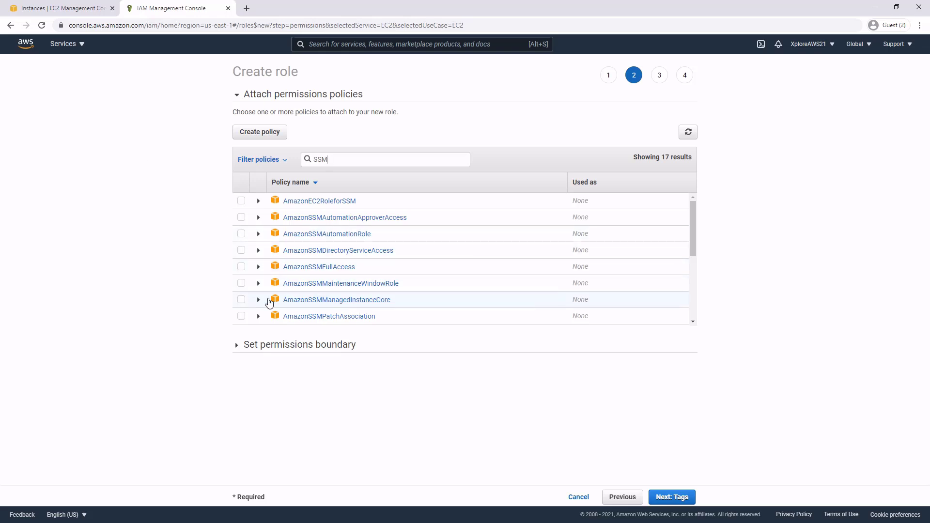
{"action": "left_click", "coordinate": [241, 300]}
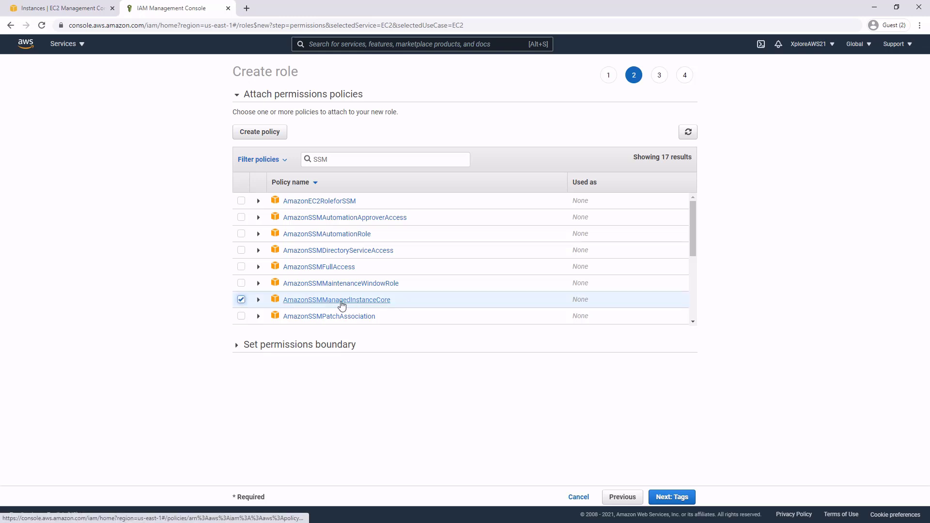
{"action": "left_click", "coordinate": [258, 299]}
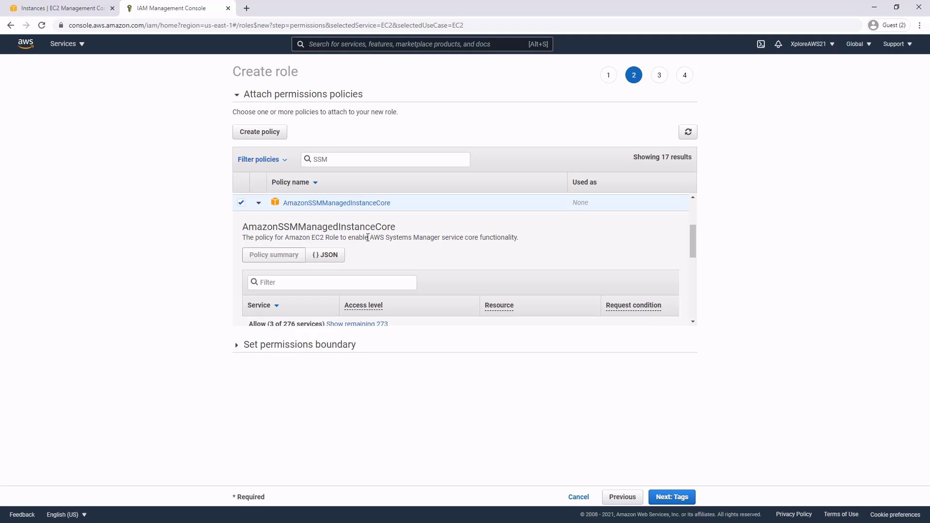
{"action": "scroll", "coordinate": [368, 238], "scroll_direction": "up", "scroll_amount": 1}
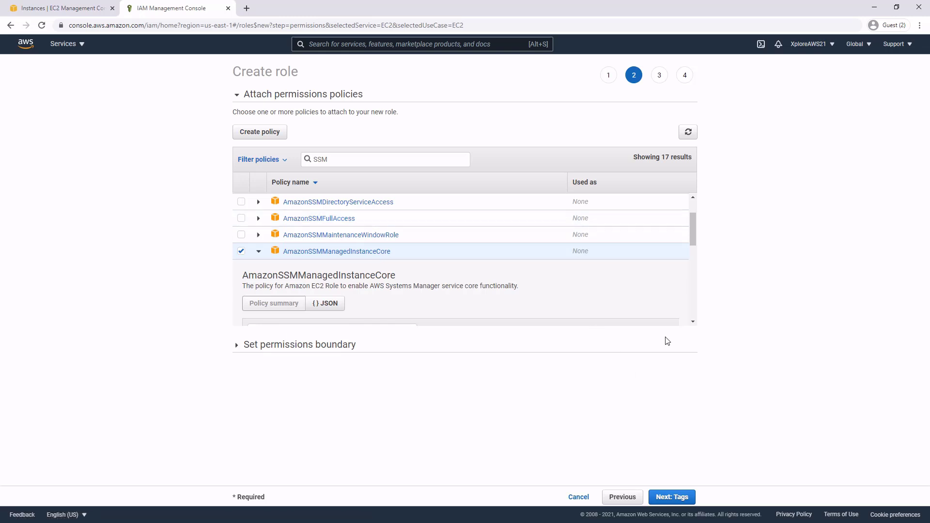
Step: Skip the tags, create the role with the name ECS_SSM, and open its summary
{"action": "left_click", "coordinate": [666, 500]}
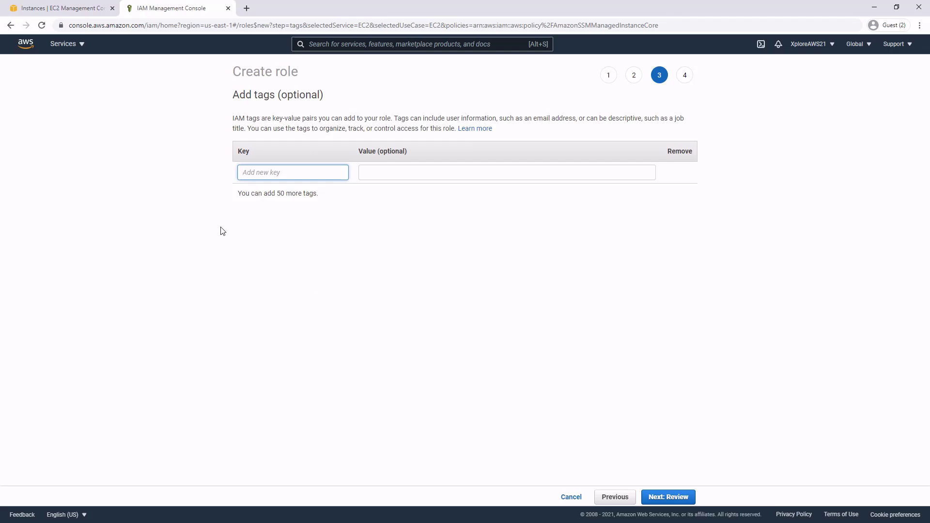
{"action": "left_click", "coordinate": [666, 499]}
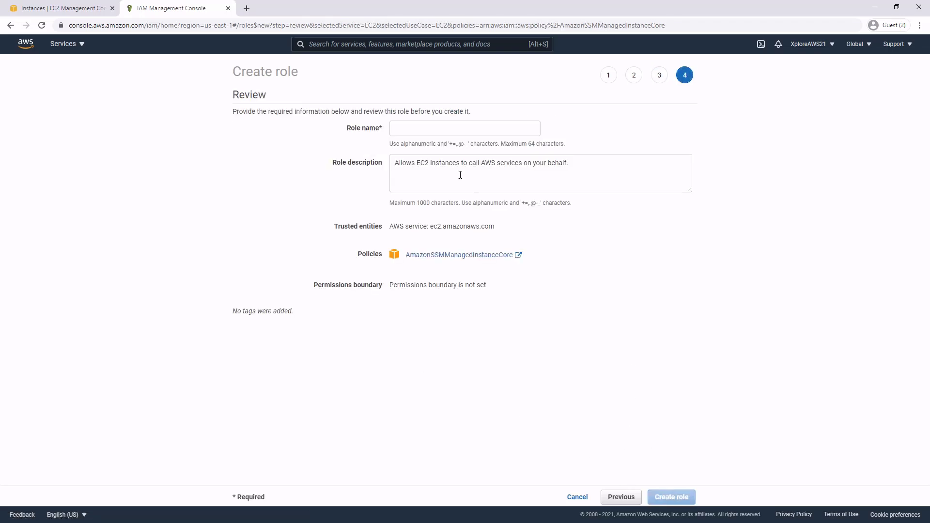
{"action": "left_click", "coordinate": [448, 127]}
{"action": "type", "text": "E"}
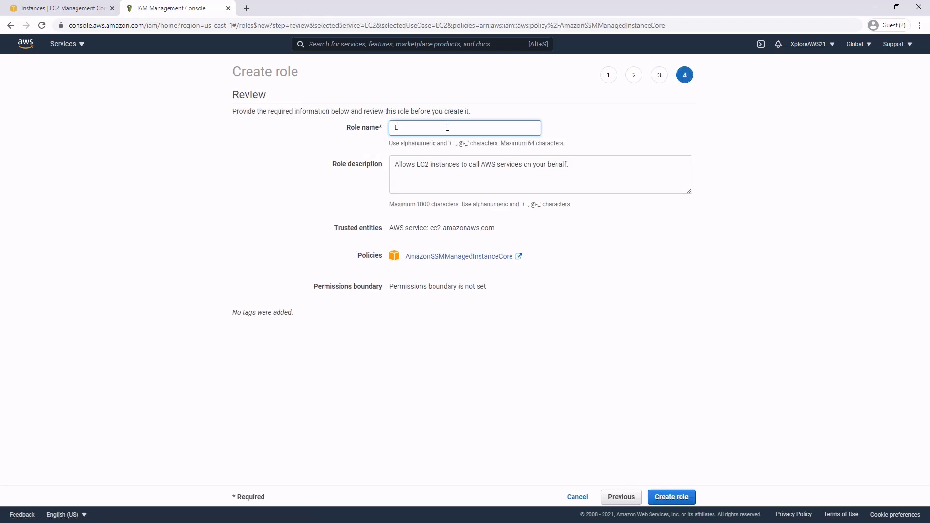
{"action": "type", "text": "CS_SSM"}
{"action": "left_click", "coordinate": [679, 497]}
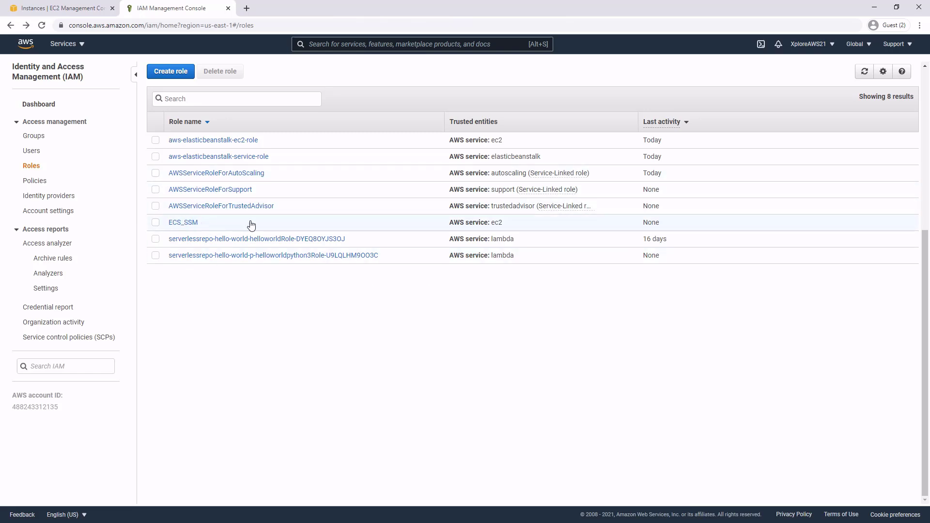
{"action": "left_click", "coordinate": [183, 224]}
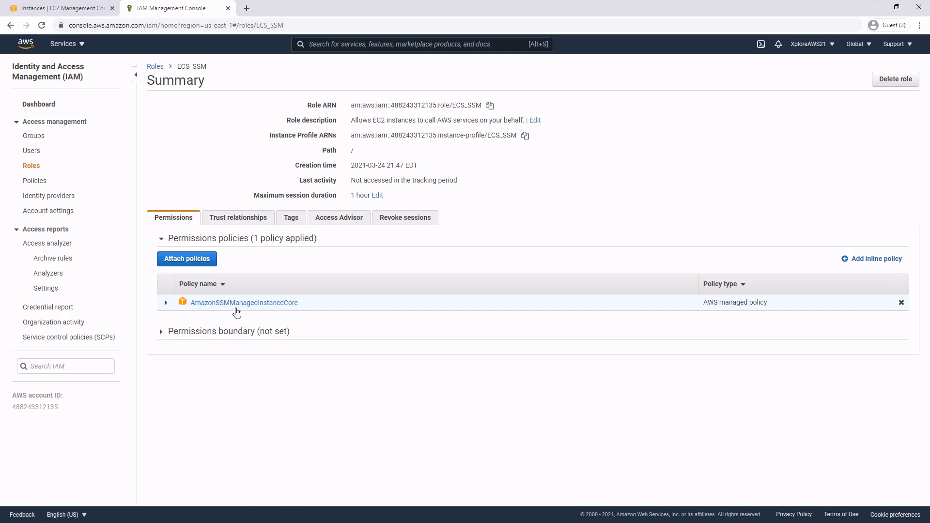
Step: Start launching a new EC2 instance from the 64-bit (x86) Amazon Linux 2 AMI with the t2.micro type
{"action": "left_click", "coordinate": [68, 8]}
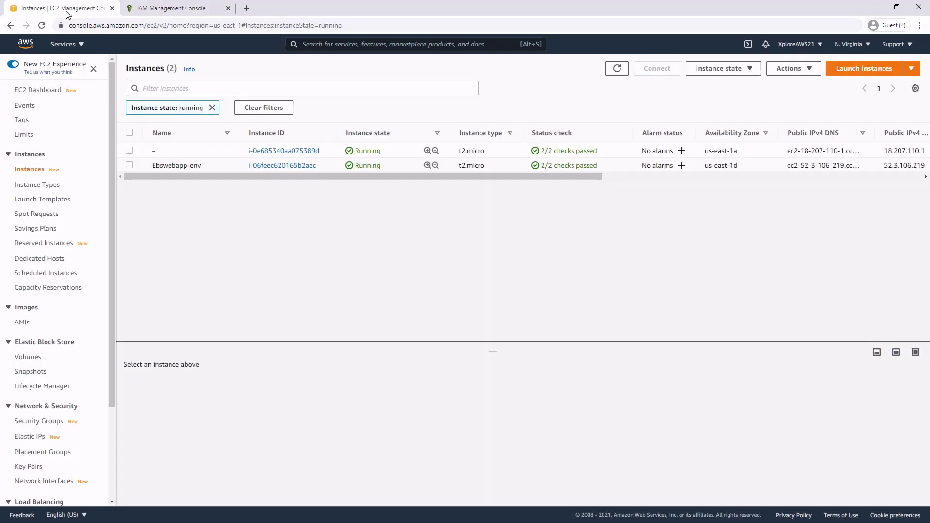
{"action": "left_click", "coordinate": [856, 63]}
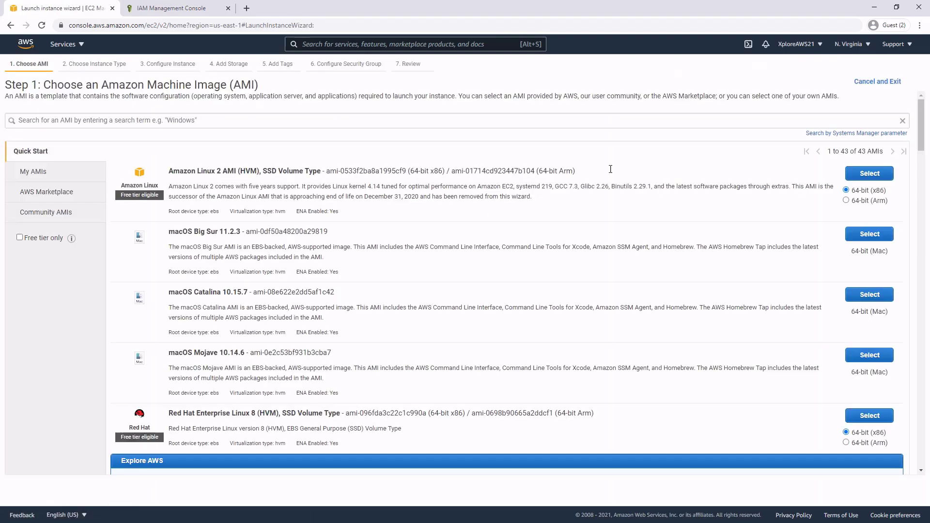
{"action": "left_click", "coordinate": [870, 173]}
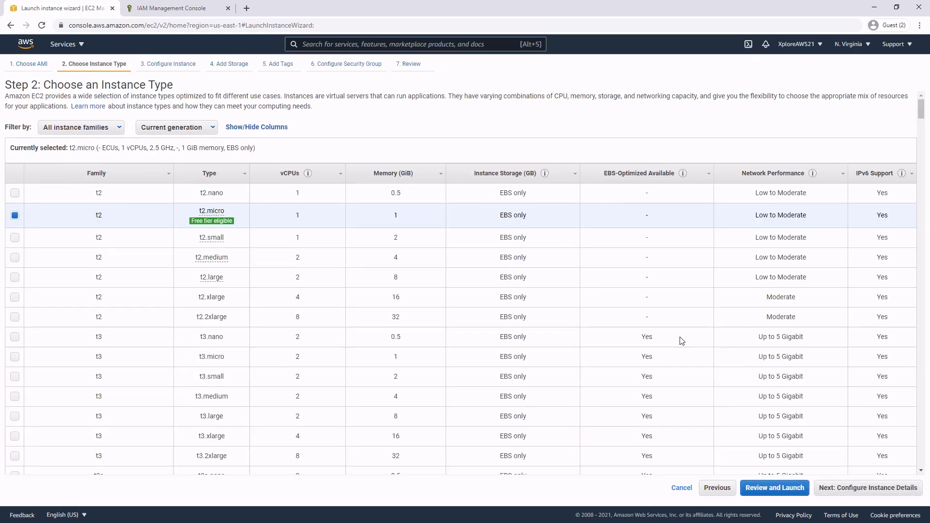
{"action": "left_click", "coordinate": [848, 489]}
Step: Configure the instance with network MyvPC, the public subnet, auto-assigned public IP enabled and IAM role ECS_SSM
{"action": "left_click", "coordinate": [257, 162]}
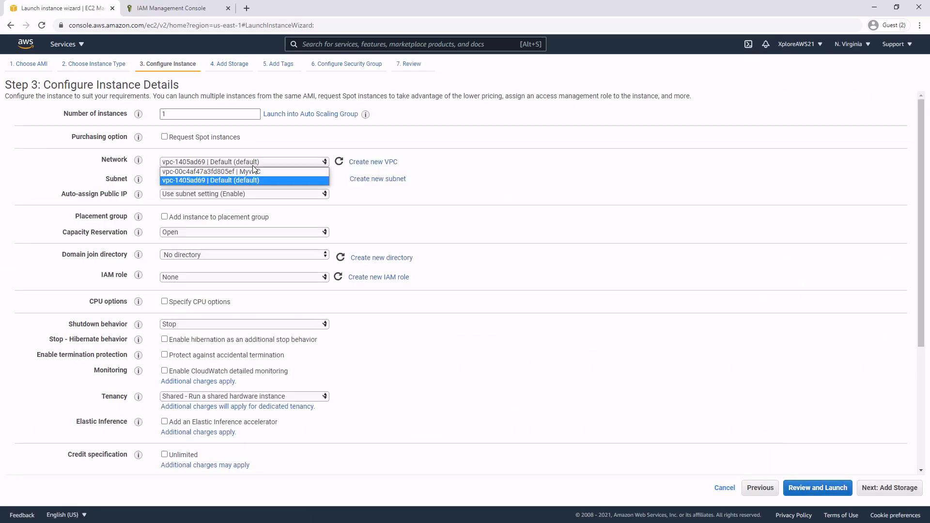
{"action": "left_click", "coordinate": [245, 174]}
{"action": "left_click", "coordinate": [231, 179]}
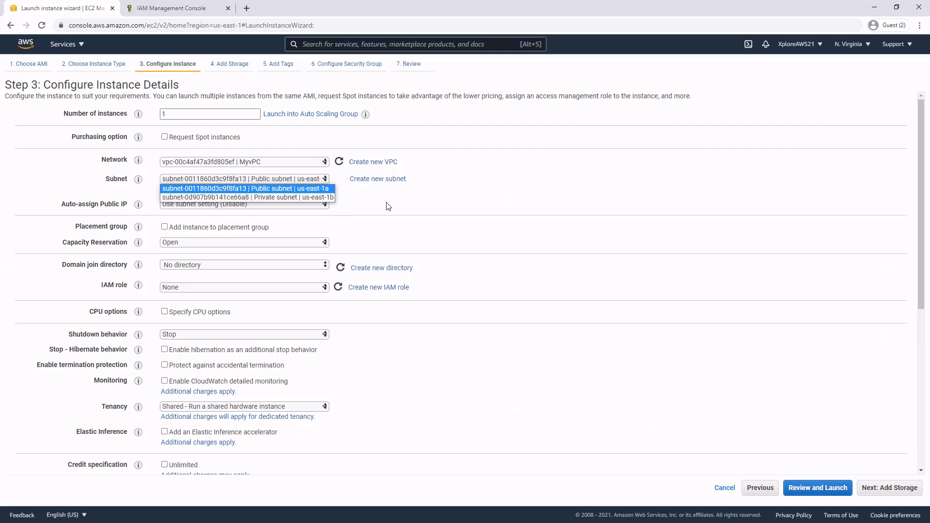
{"action": "left_click", "coordinate": [233, 189]}
{"action": "left_click", "coordinate": [238, 205]}
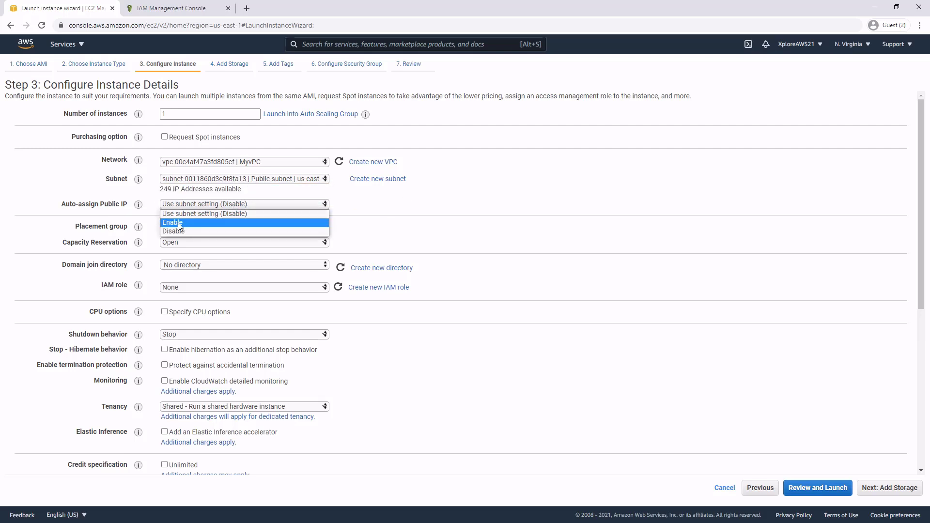
{"action": "left_click", "coordinate": [180, 222]}
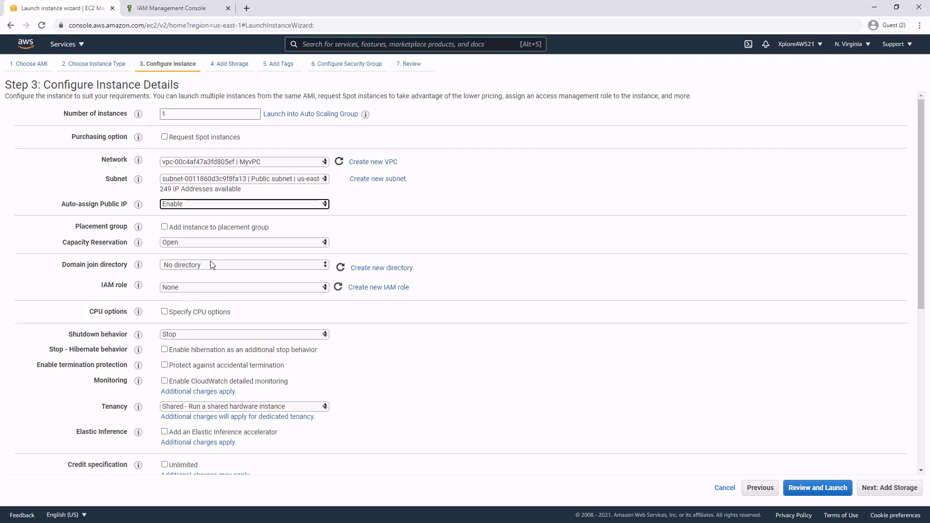
{"action": "left_click", "coordinate": [210, 290]}
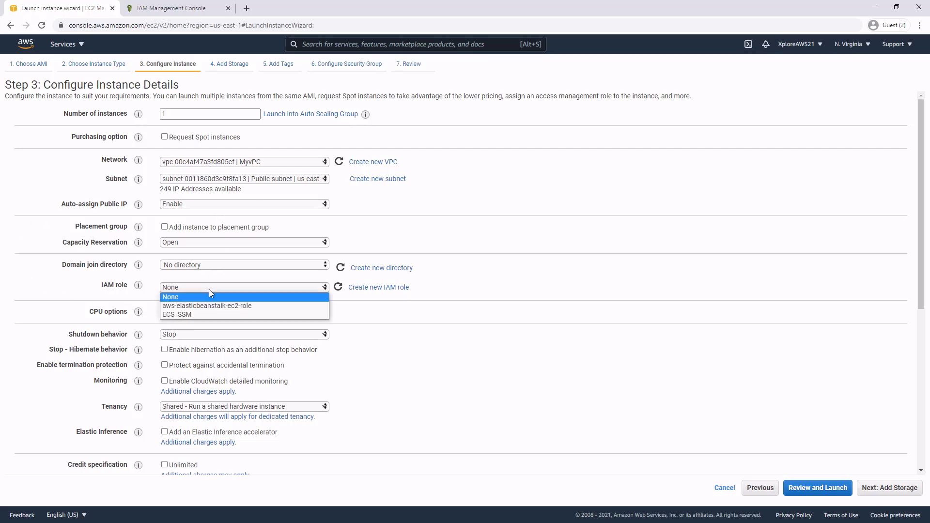
{"action": "left_click", "coordinate": [192, 314]}
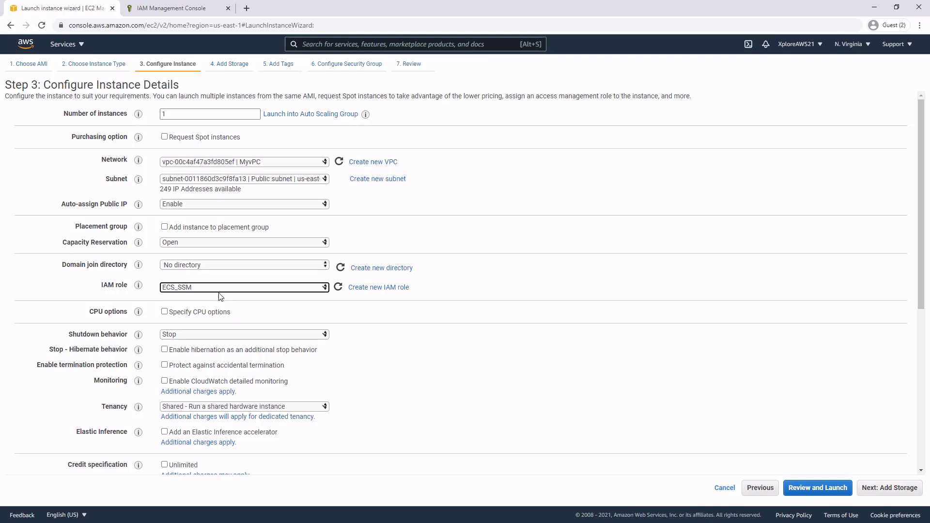
Step: Review and launch the instance with the existing key pair XploreAWS, acknowledging access to its private key, and open the instances list
{"action": "scroll", "coordinate": [494, 373], "scroll_direction": "down", "scroll_amount": 3}
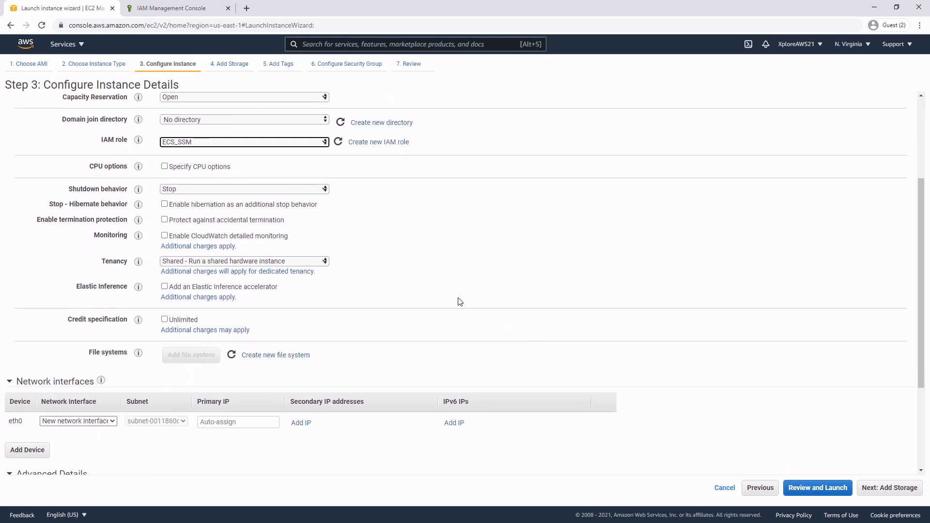
{"action": "left_click", "coordinate": [823, 490]}
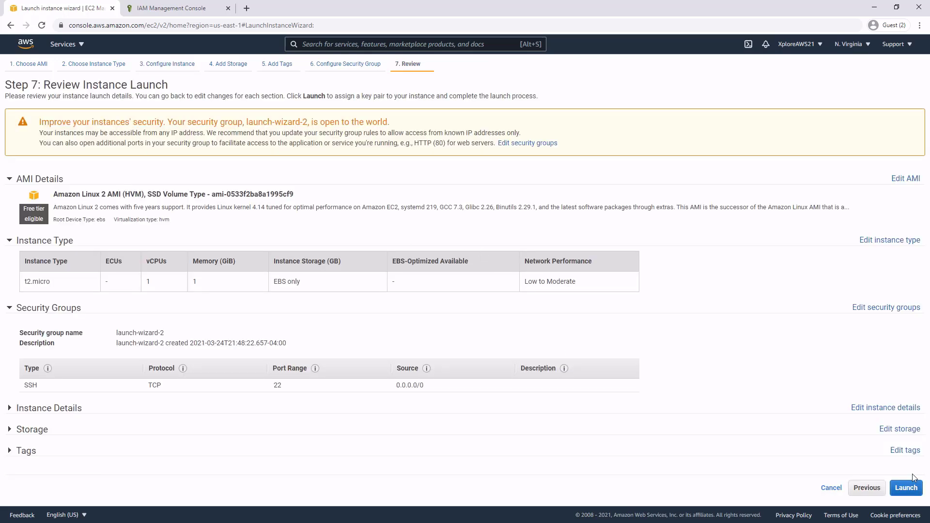
{"action": "left_click", "coordinate": [906, 487]}
{"action": "left_click", "coordinate": [345, 329]}
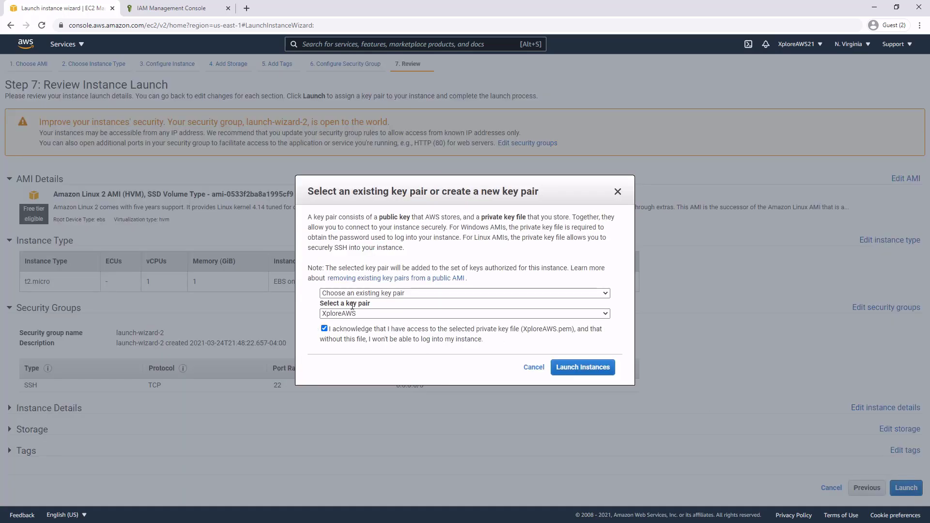
{"action": "left_click", "coordinate": [576, 368]}
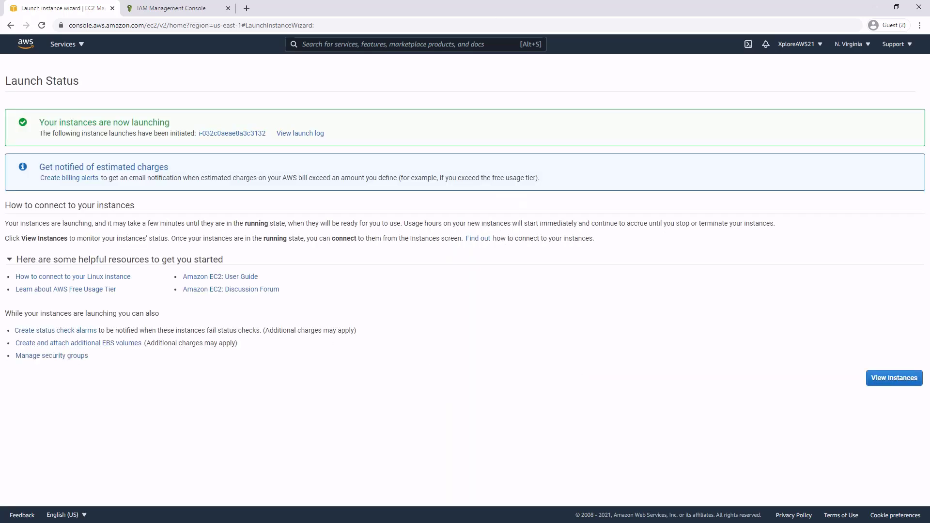
{"action": "left_click", "coordinate": [872, 382]}
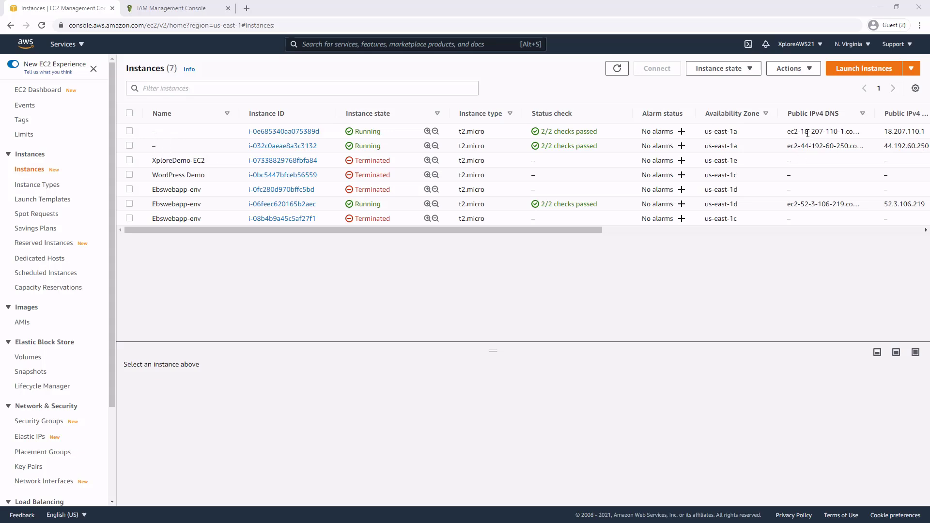
Step: Select only the newly launched instance i-032c0aeae8a3c3132, review the Session Manager usage notes and connect to it through Session Manager
{"action": "left_click_drag", "start_coordinate": [803, 132], "coordinate": [841, 132]}
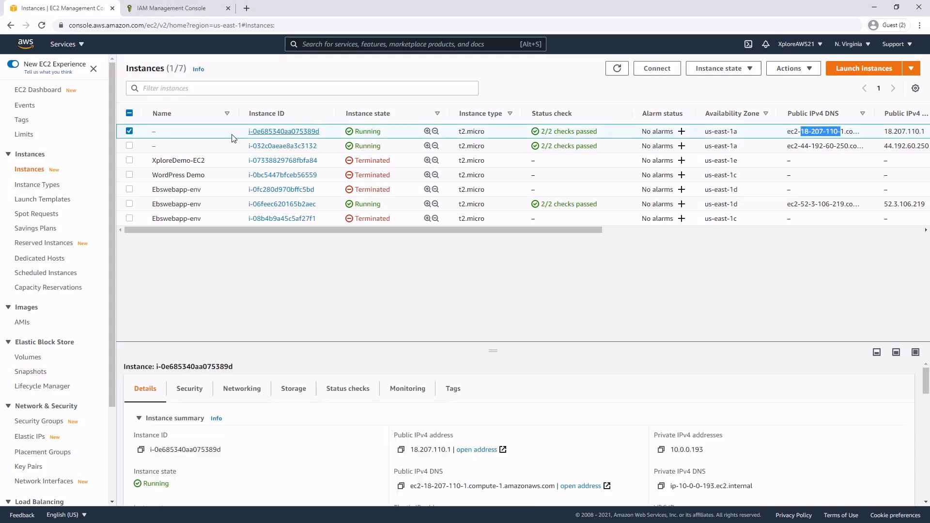
{"action": "left_click", "coordinate": [130, 131]}
{"action": "left_click", "coordinate": [129, 146]}
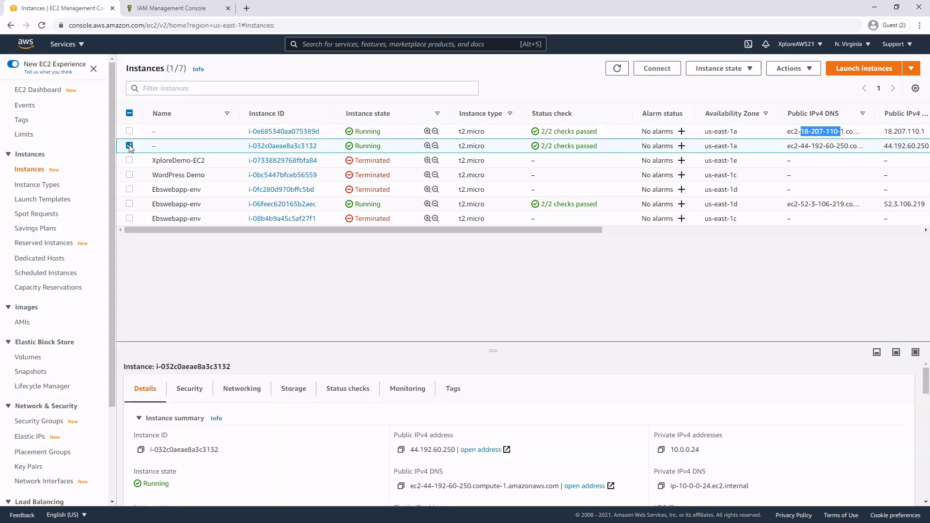
{"action": "left_click", "coordinate": [664, 68]}
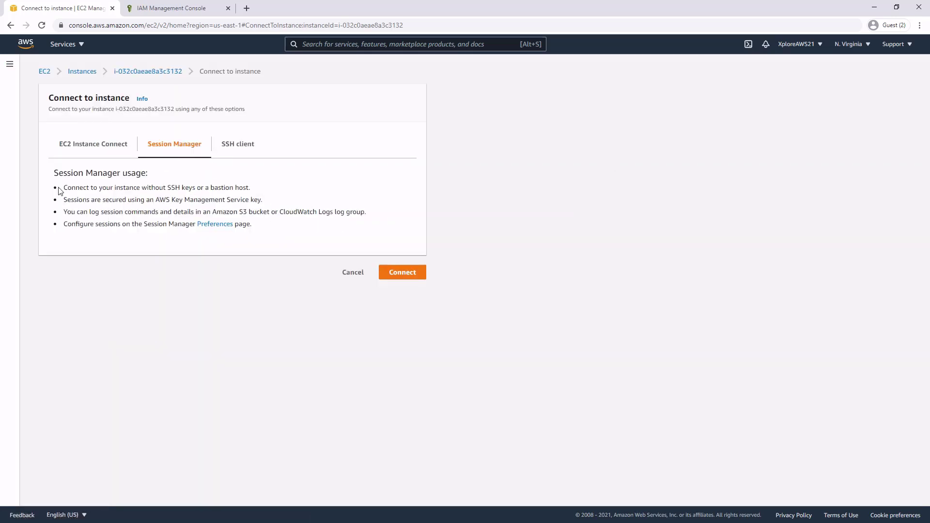
{"action": "left_click_drag", "start_coordinate": [60, 190], "coordinate": [357, 239]}
{"action": "left_click", "coordinate": [358, 239]}
{"action": "left_click", "coordinate": [397, 273]}
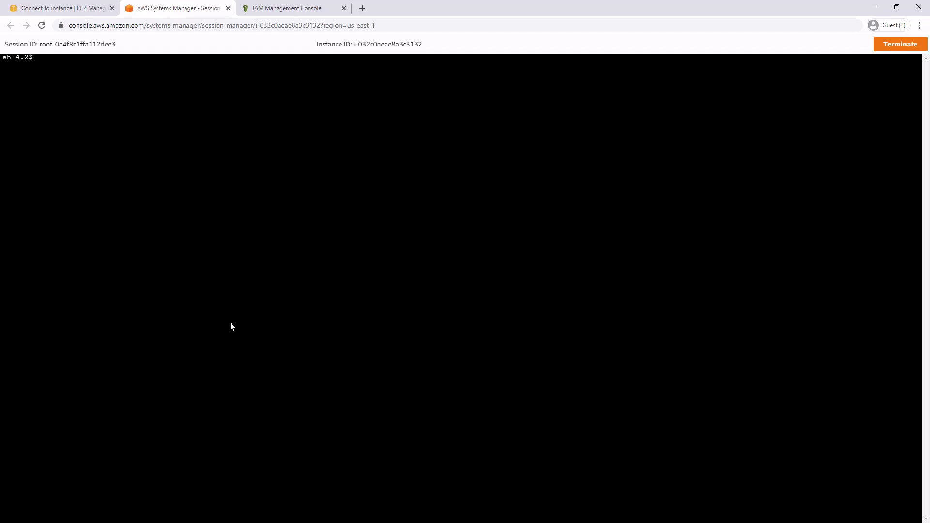
Step: Switch to the root user with "sudo su" and update the instance's packages with "yum update -y"
{"action": "key", "text": "Return"}
{"action": "key", "text": "Return"}
{"action": "type", "text": "sudo su"}
{"action": "key", "text": "Return"}
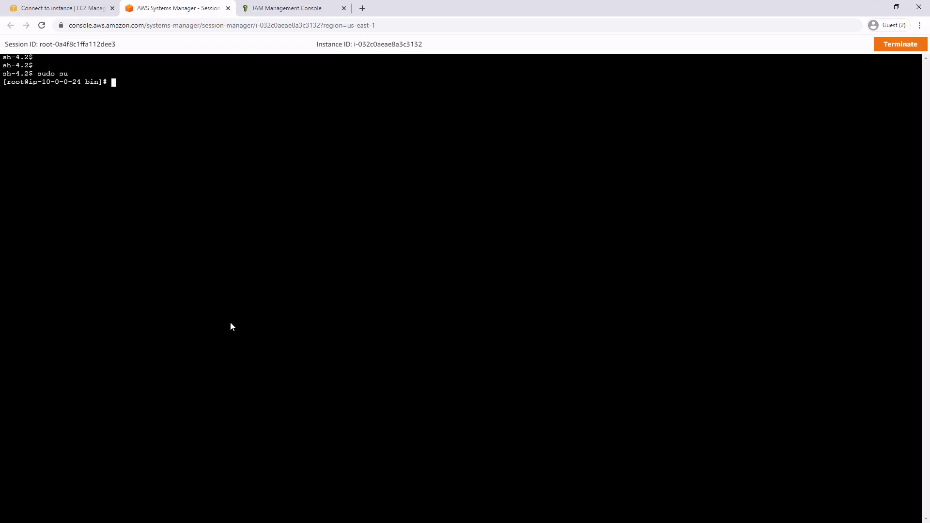
{"action": "type", "text": "yum update -y"}
{"action": "key", "text": "Return"}
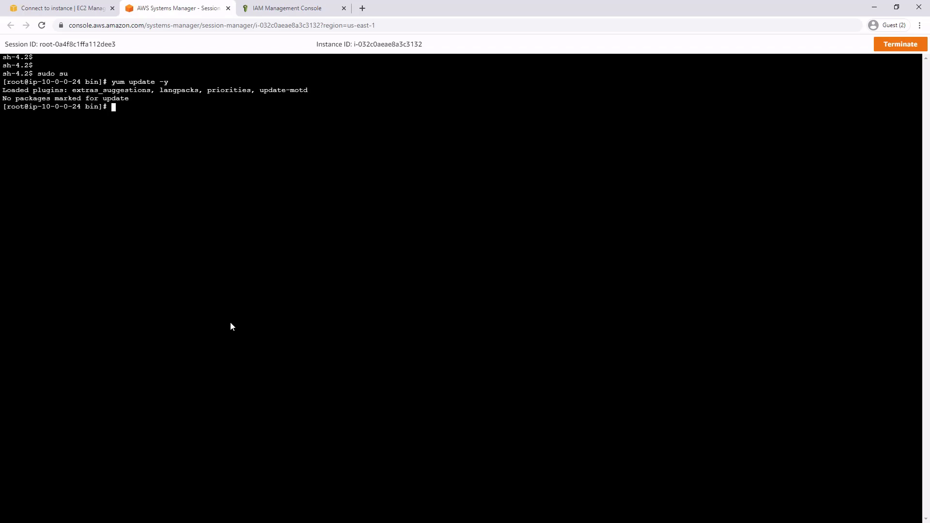
Step: Exit the root shell, terminate the Session Manager session and close its browser page
{"action": "type", "text": "exit"}
{"action": "key", "text": "Return"}
{"action": "left_click", "coordinate": [898, 44]}
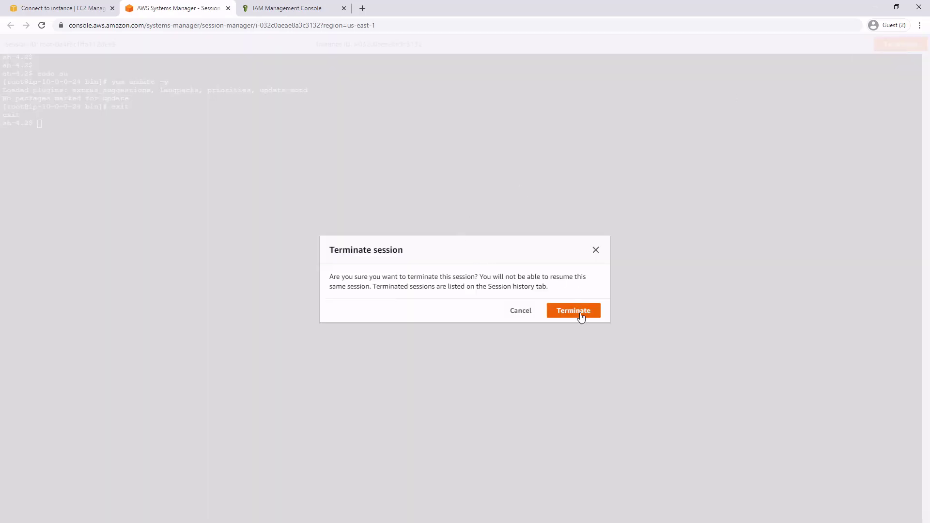
{"action": "left_click", "coordinate": [577, 311]}
{"action": "key", "text": "ctrl+w"}
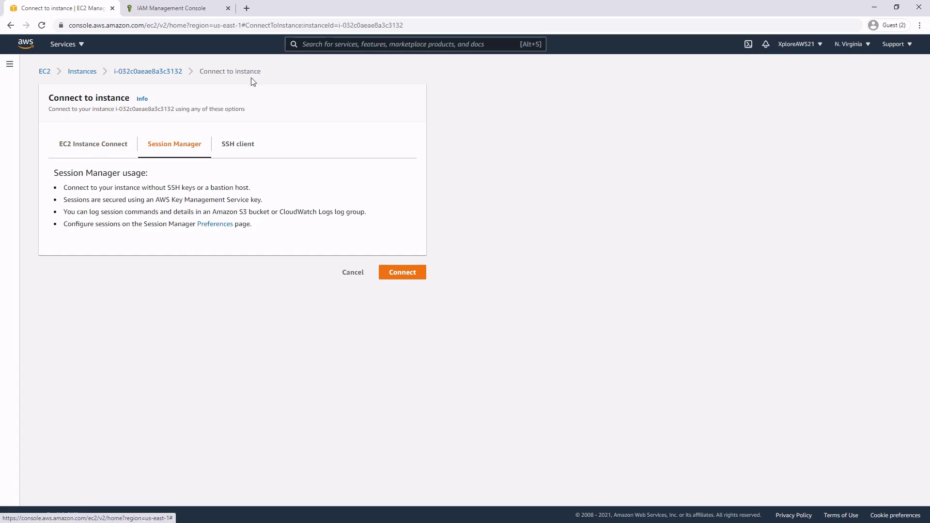
Step: Return to the AWS console home and open Session Manager within the Systems Manager service
{"action": "left_click", "coordinate": [27, 47]}
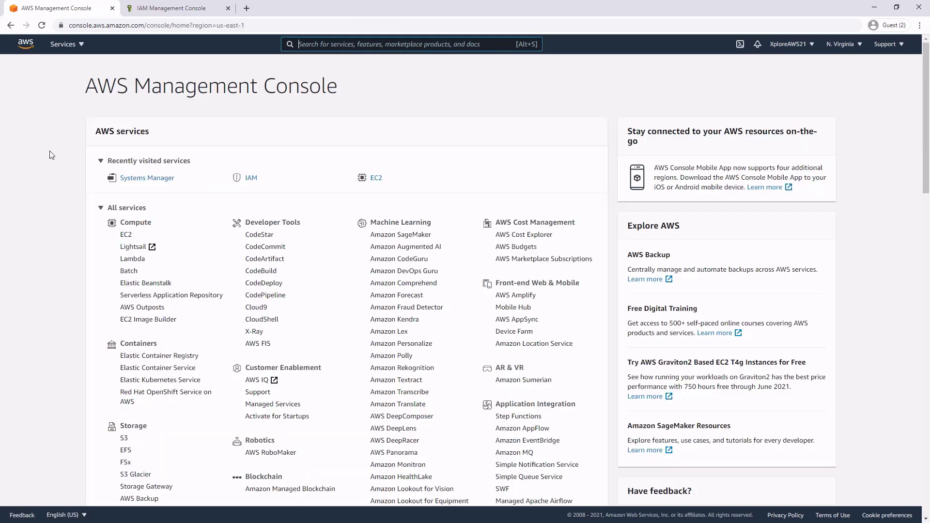
{"action": "left_click", "coordinate": [147, 178]}
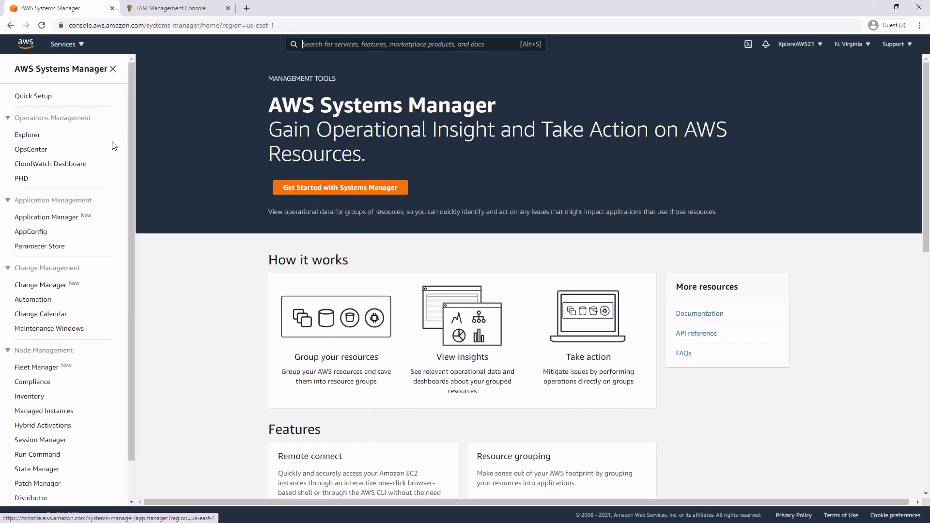
{"action": "scroll", "coordinate": [145, 315], "scroll_direction": "down", "scroll_amount": 1}
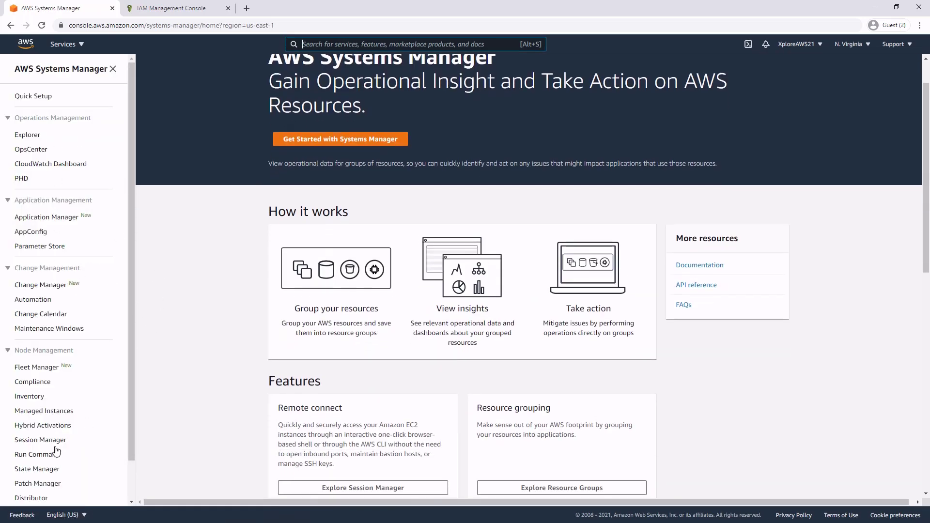
{"action": "scroll", "coordinate": [59, 448], "scroll_direction": "down", "scroll_amount": 1}
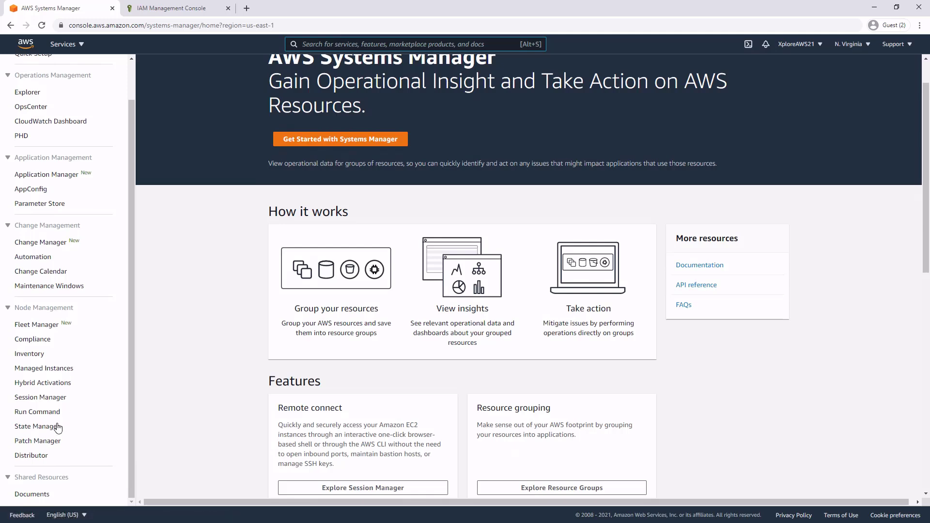
{"action": "left_click", "coordinate": [26, 398]}
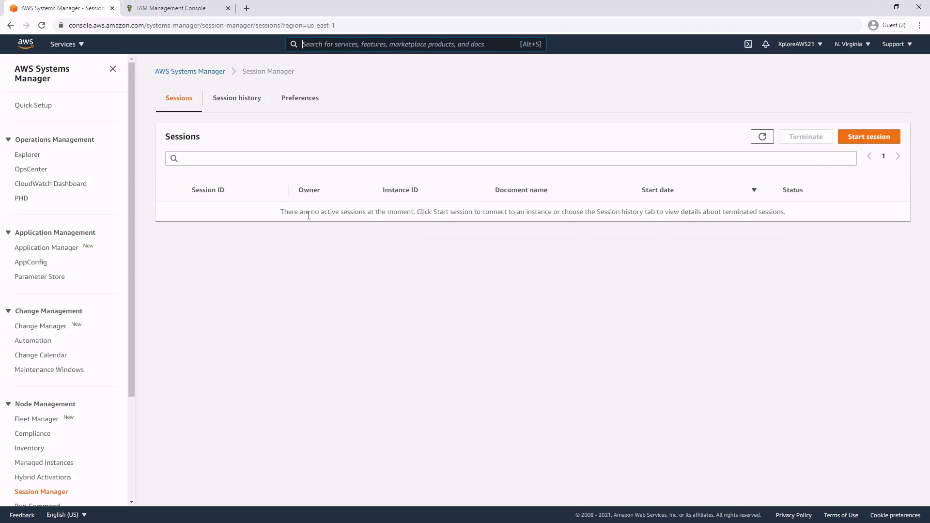
Step: Start a new session from Session Manager with i-032c0aeae8a3c3132 as the target instance
{"action": "left_click", "coordinate": [867, 136]}
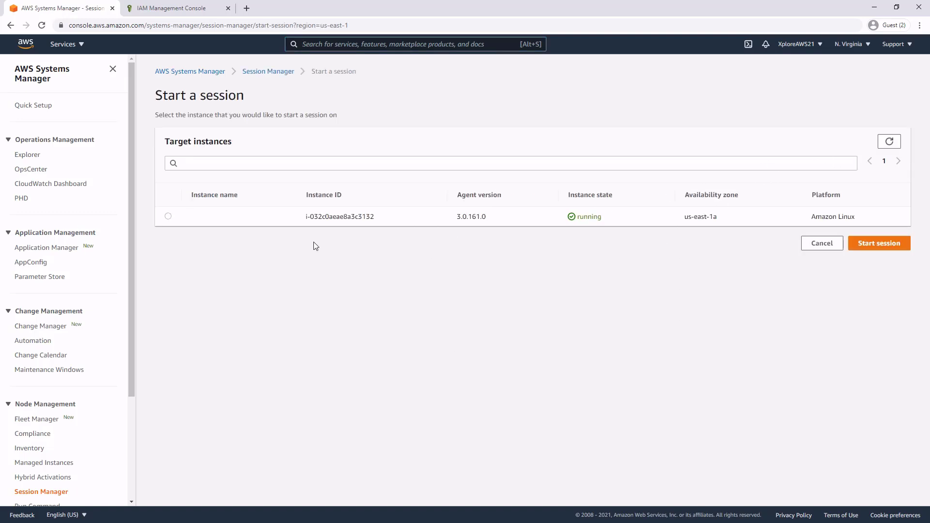
{"action": "left_click", "coordinate": [168, 218]}
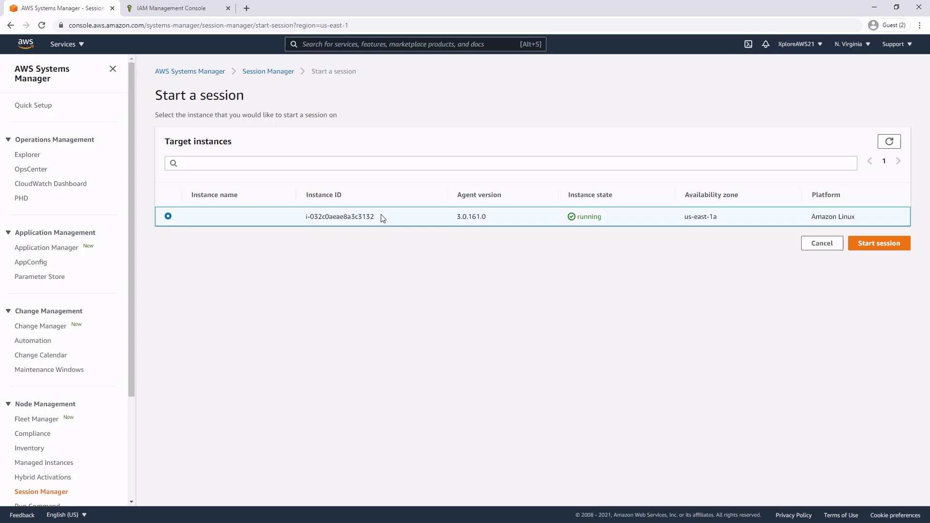
{"action": "double_click", "coordinate": [333, 216]}
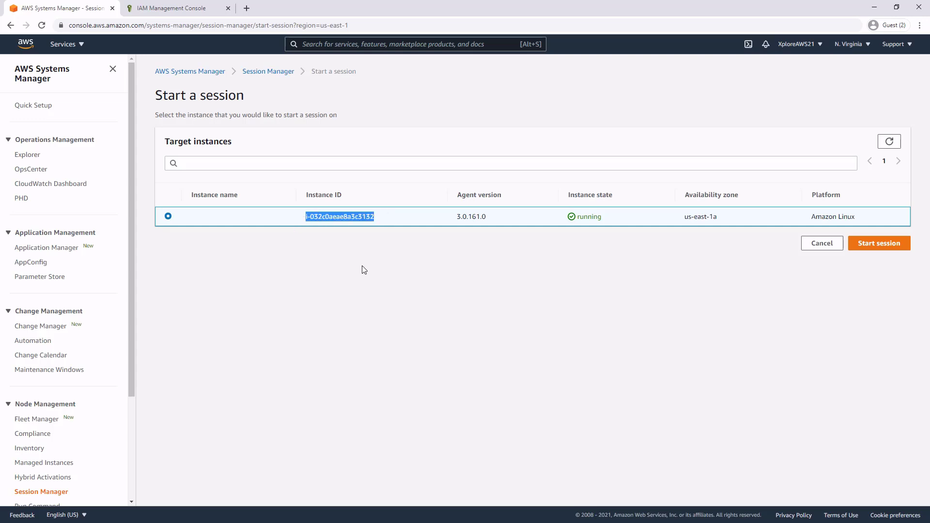
{"action": "left_click", "coordinate": [362, 268]}
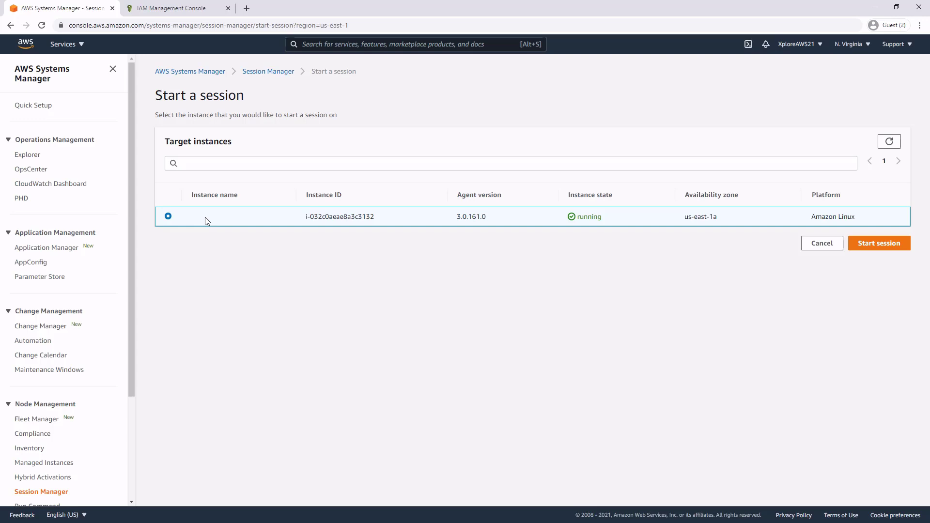
{"action": "left_click", "coordinate": [867, 249]}
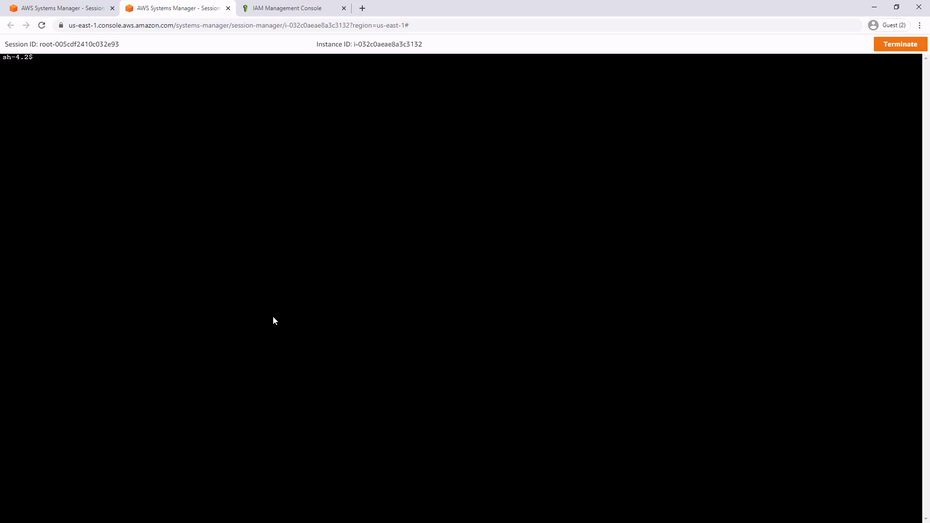
Step: Close the new session's browser page and view the ECS_SSM role summary in IAM
{"action": "left_click", "coordinate": [228, 9]}
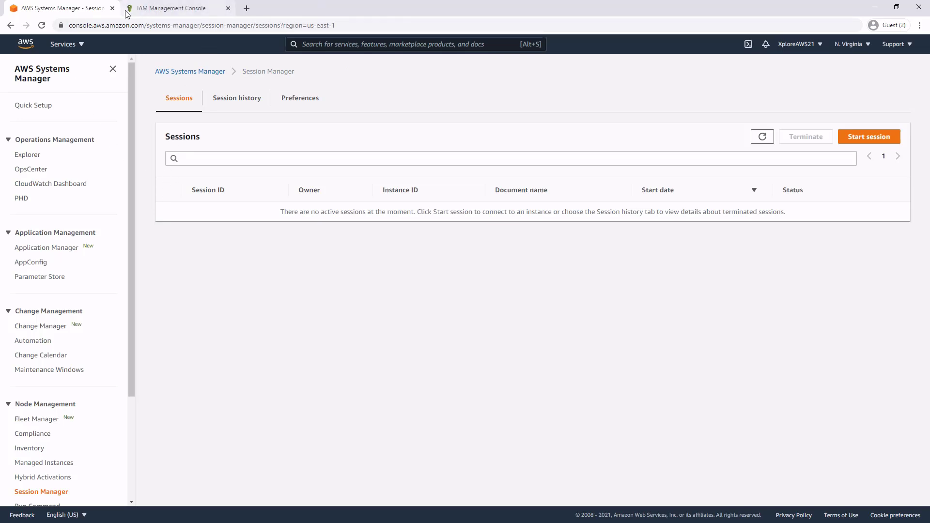
{"action": "left_click", "coordinate": [155, 8]}
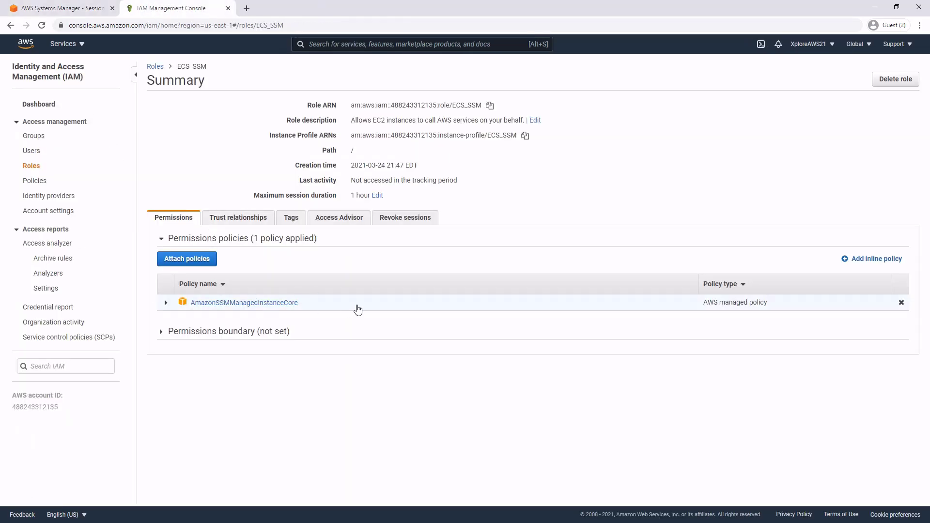